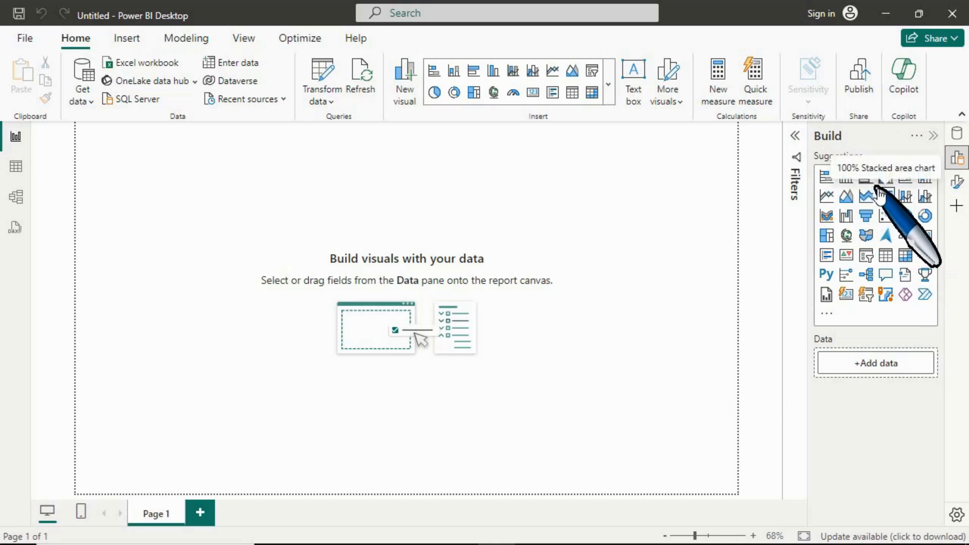
Step: Insert a blank stacked column chart, move it slightly down from the page's upper edge and enlarge it to over half the page width
{"action": "left_click", "coordinate": [609, 84]}
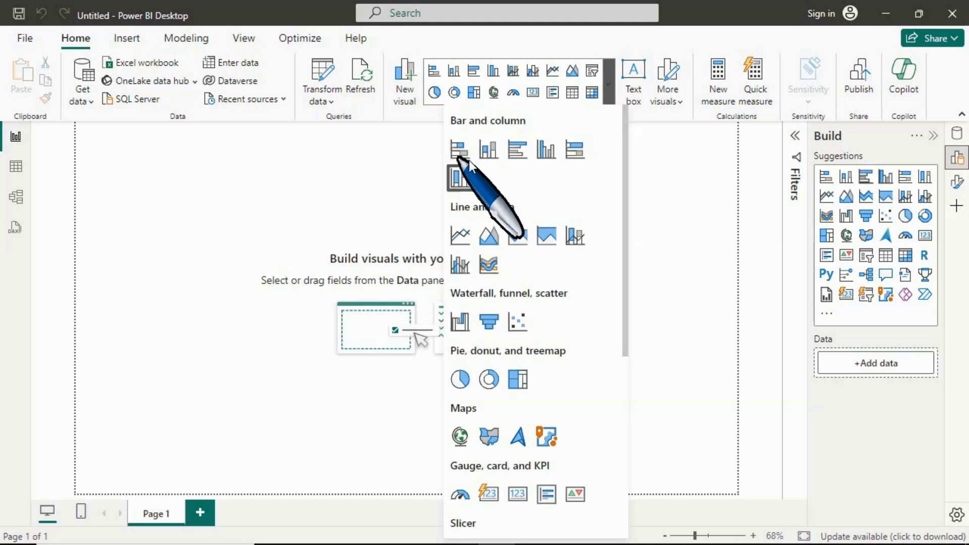
{"action": "left_click", "coordinate": [660, 156]}
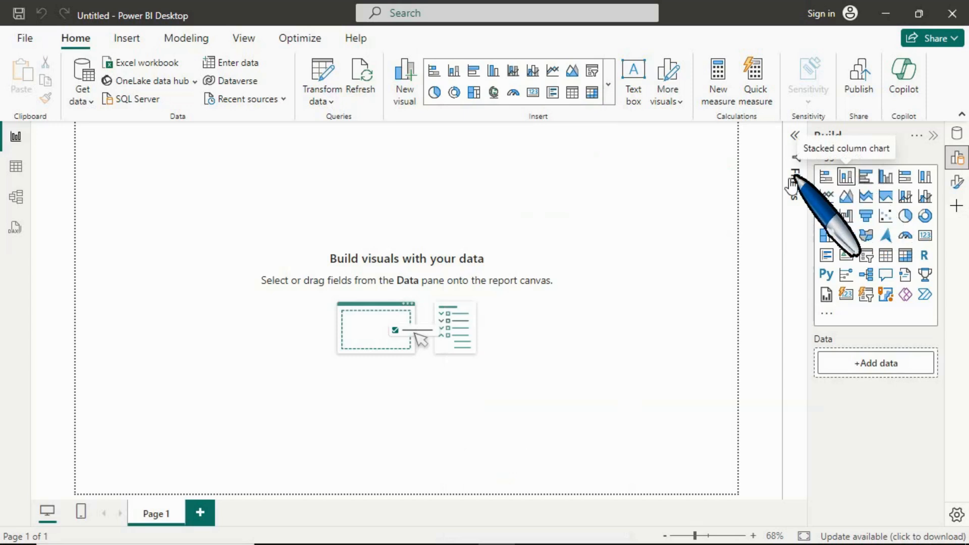
{"action": "left_click", "coordinate": [851, 177]}
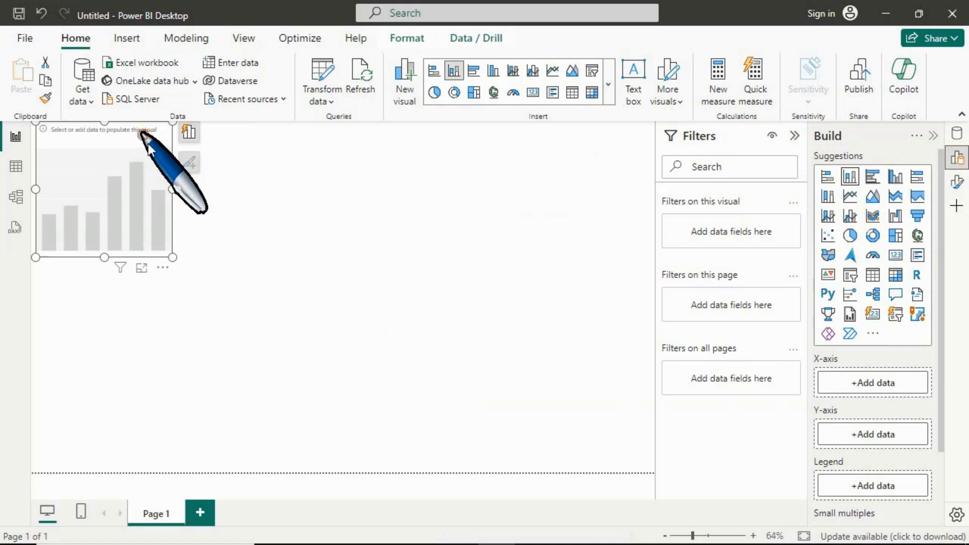
{"action": "left_click_drag", "start_coordinate": [143, 133], "coordinate": [149, 180]}
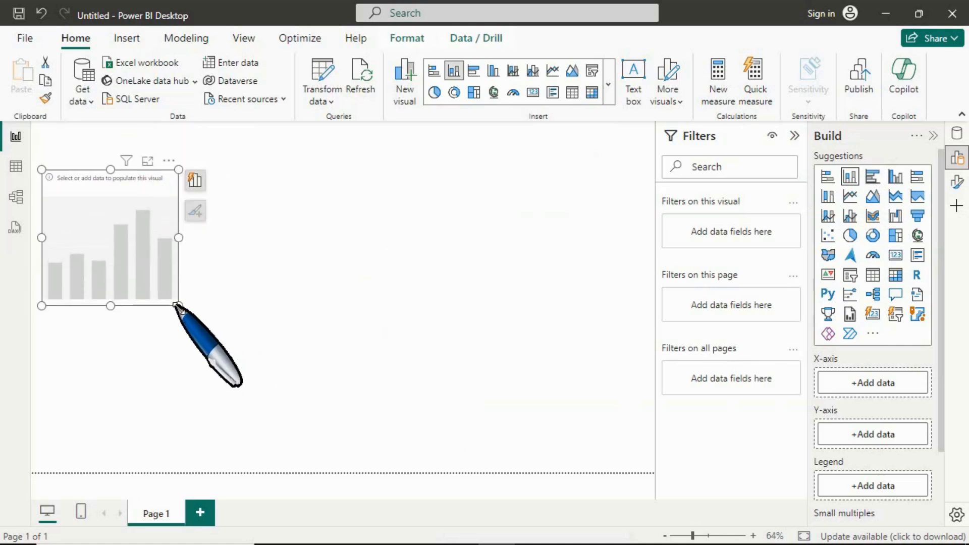
{"action": "left_click_drag", "start_coordinate": [178, 305], "coordinate": [447, 404]}
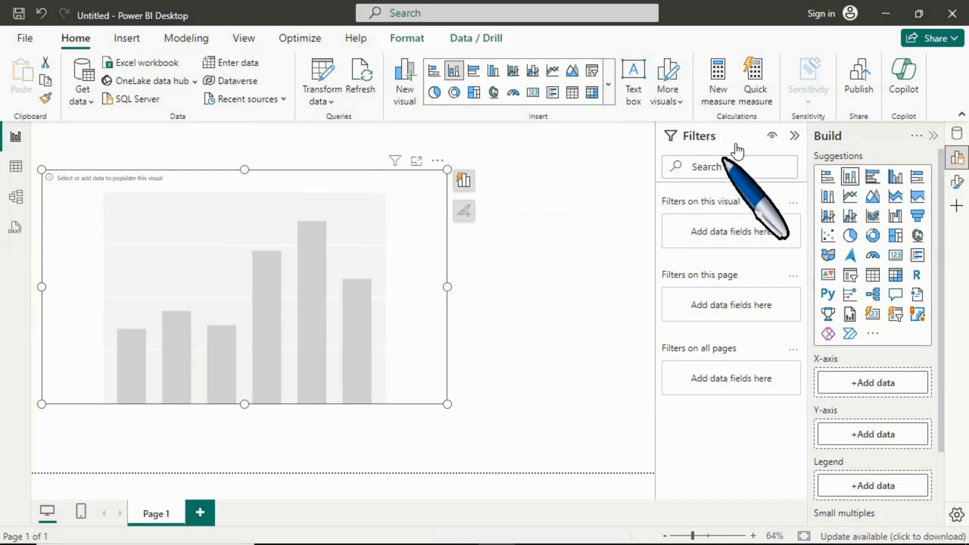
{"action": "left_click", "coordinate": [794, 135]}
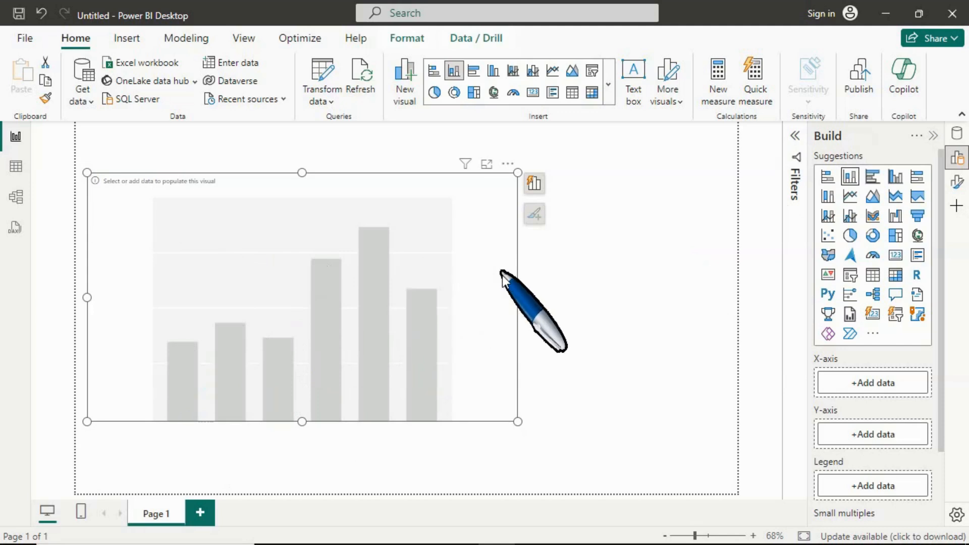
Step: Show the fields of the financials table and assign Country to the X-axis of the stacked column chart
{"action": "left_click", "coordinate": [955, 134]}
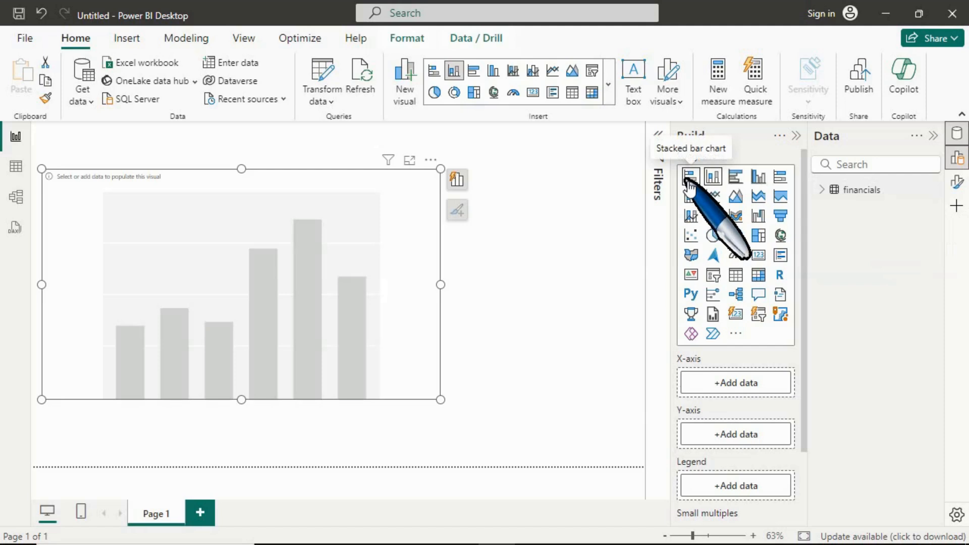
{"action": "left_click", "coordinate": [835, 189]}
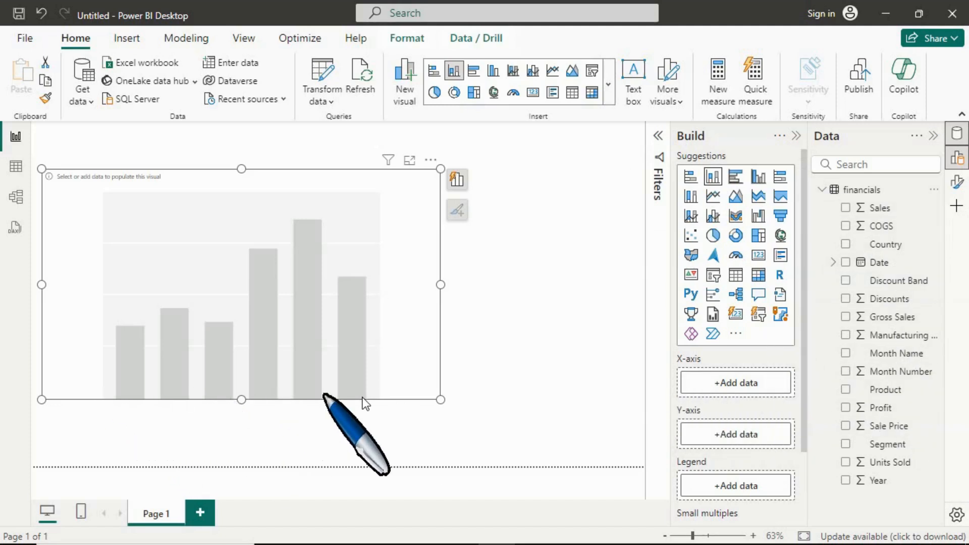
{"action": "left_click", "coordinate": [457, 179]}
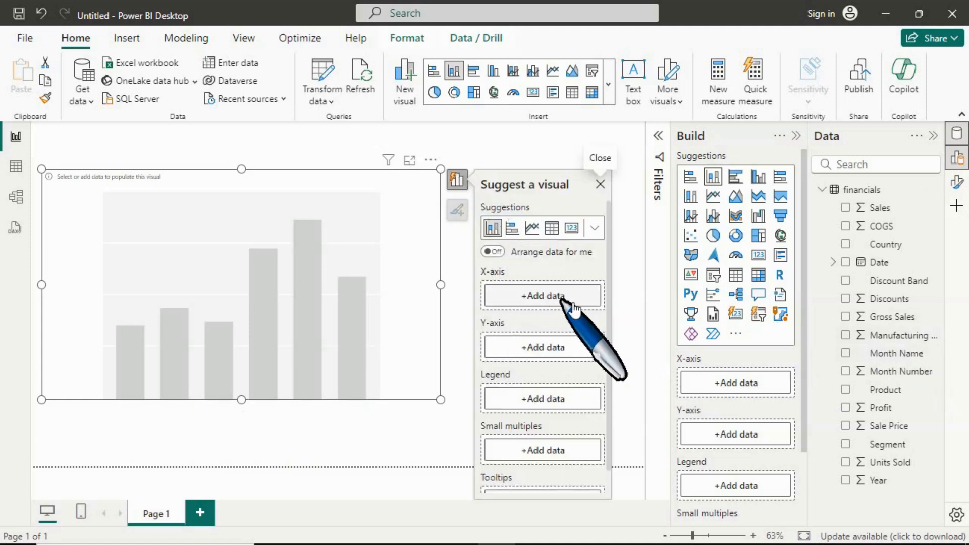
{"action": "scroll", "coordinate": [739, 393], "scroll_direction": "down", "scroll_amount": 2}
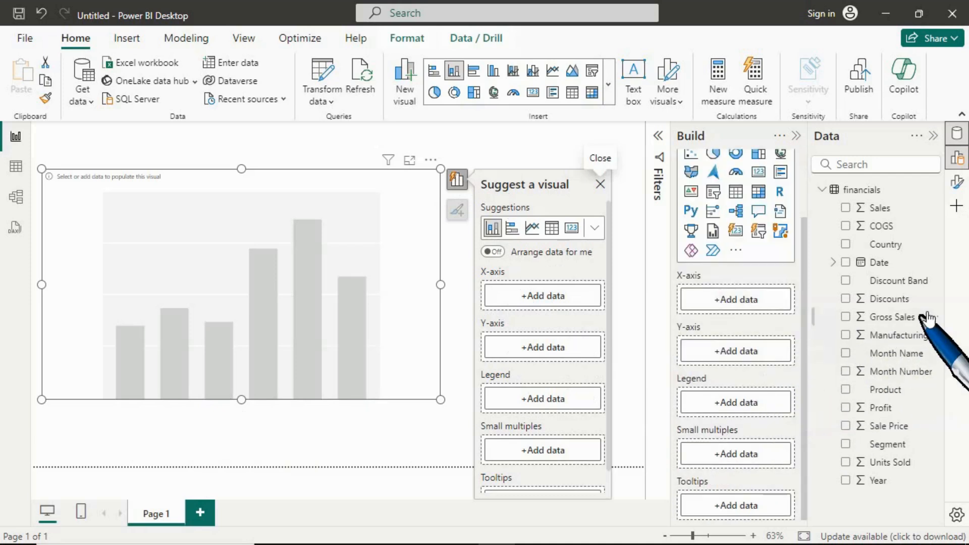
{"action": "left_click_drag", "start_coordinate": [910, 246], "coordinate": [561, 309]}
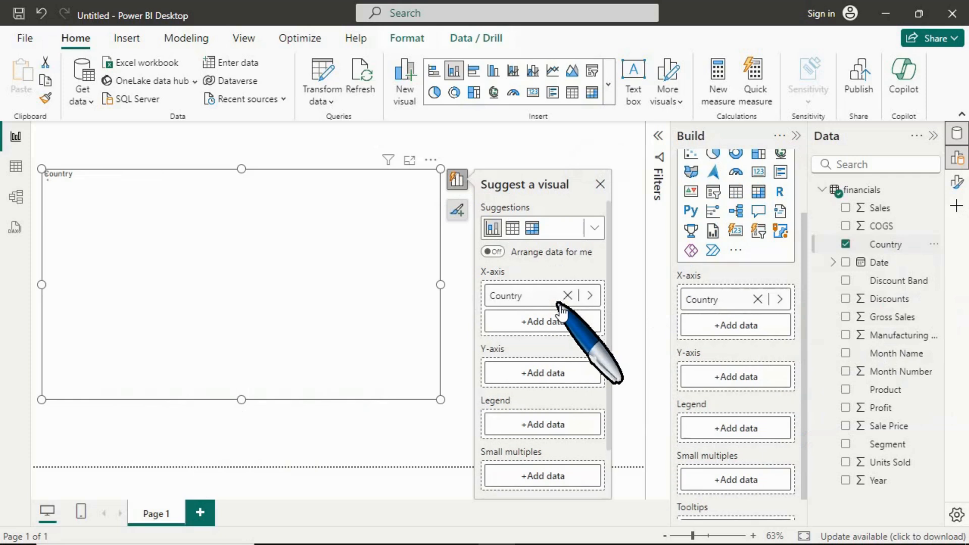
Step: Add the Sales field to the chart's Y-axis and close the visual suggestions
{"action": "left_click", "coordinate": [536, 374]}
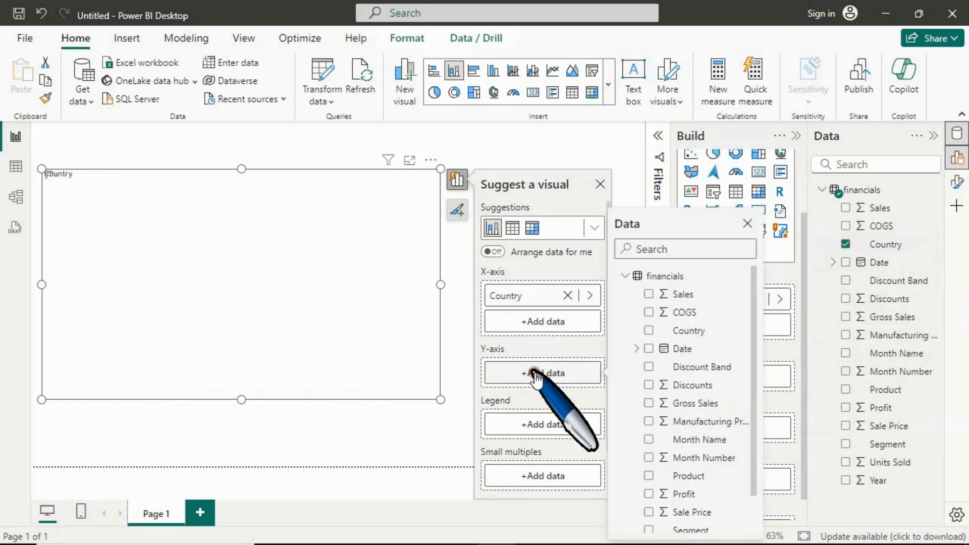
{"action": "left_click", "coordinate": [679, 299]}
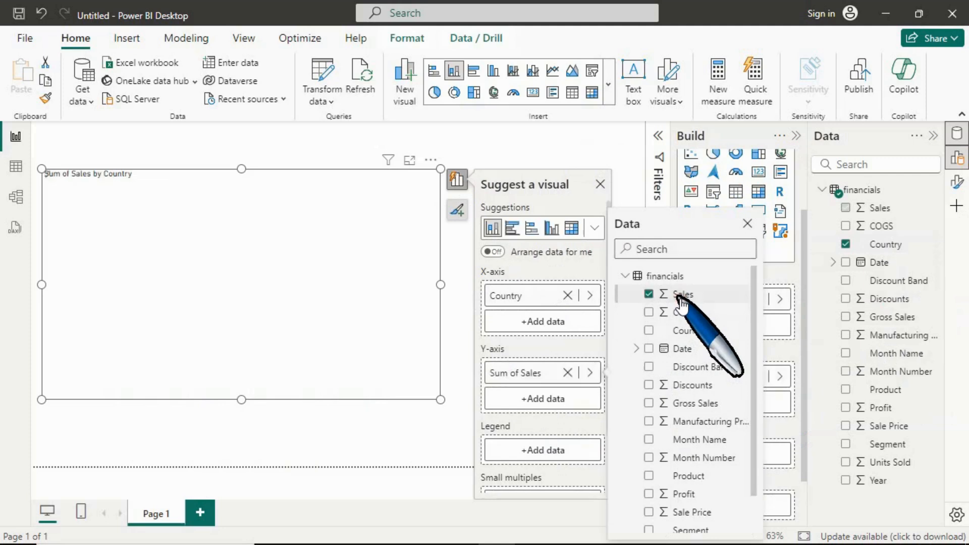
{"action": "left_click", "coordinate": [467, 134]}
{"action": "left_click", "coordinate": [602, 186]}
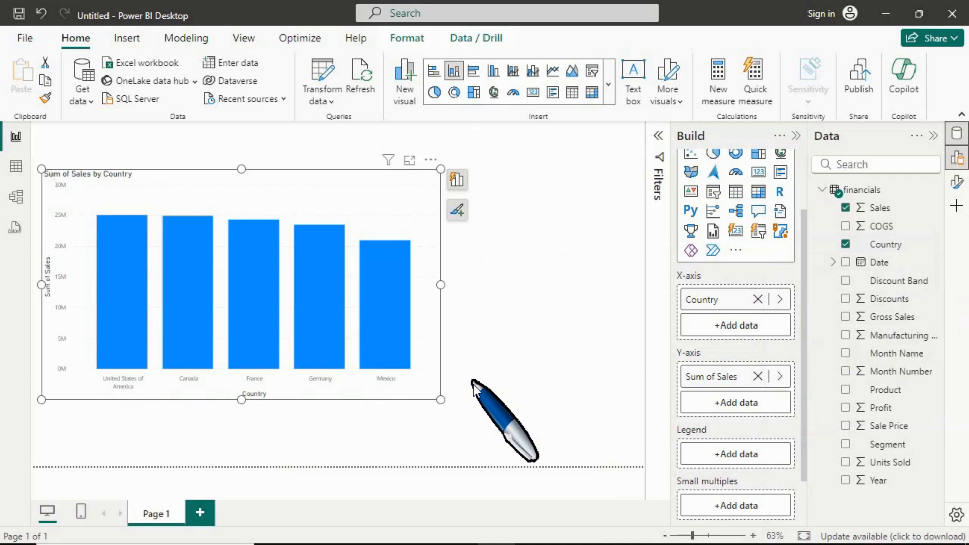
Step: Enlarge the column chart so that it spans nearly the full width of the report page
{"action": "left_click", "coordinate": [568, 425]}
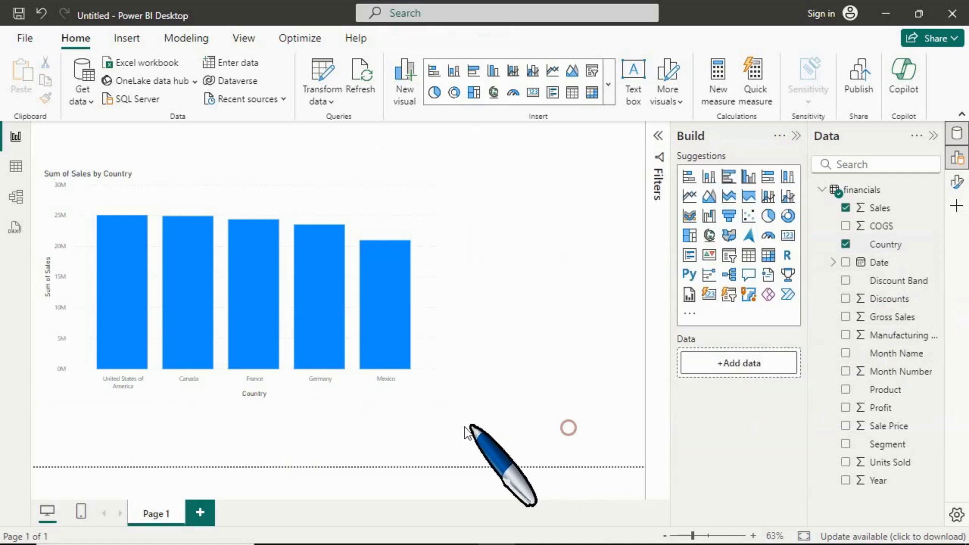
{"action": "left_click", "coordinate": [446, 330]}
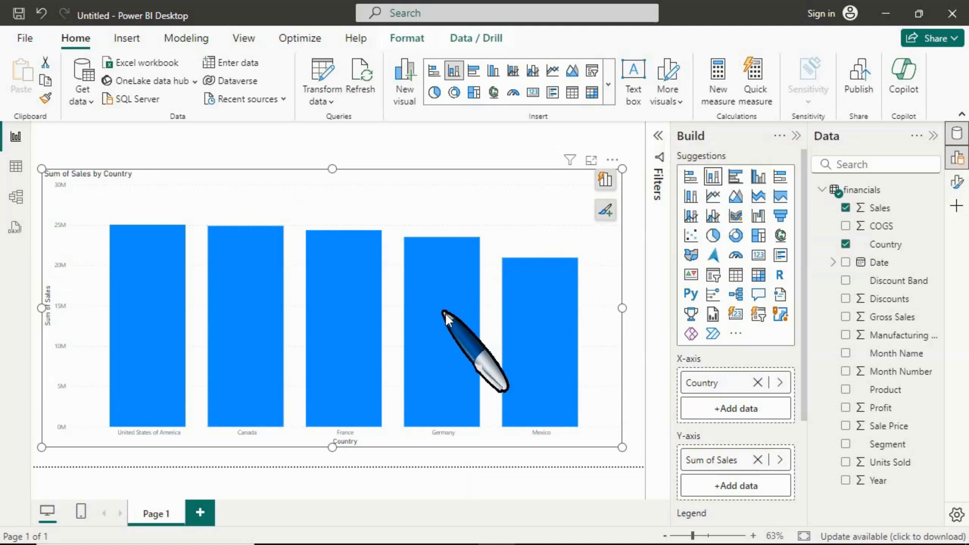
{"action": "mouse_move", "coordinate": [444, 315]}
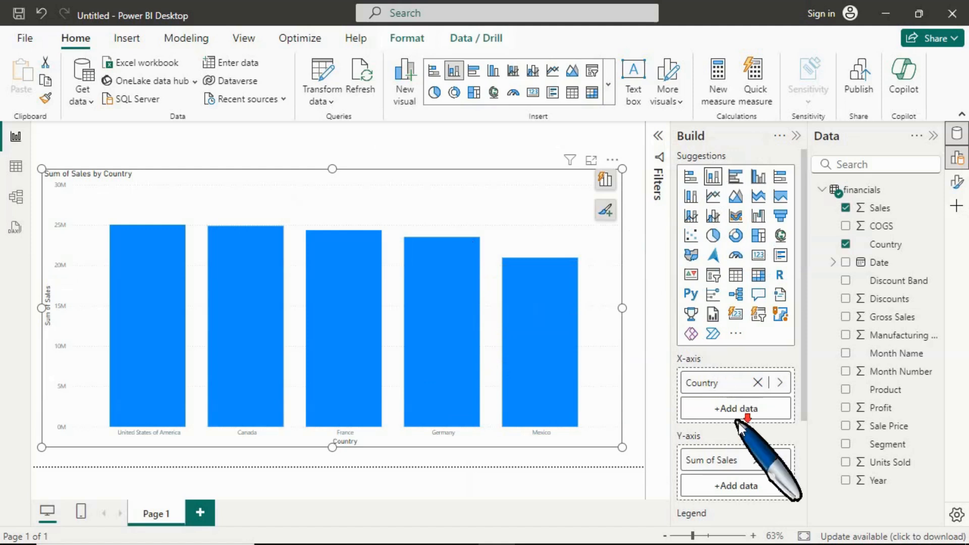
Step: Add the Year field to the chart's legend to split each country's column by year
{"action": "scroll", "coordinate": [762, 404], "scroll_direction": "down", "scroll_amount": 3}
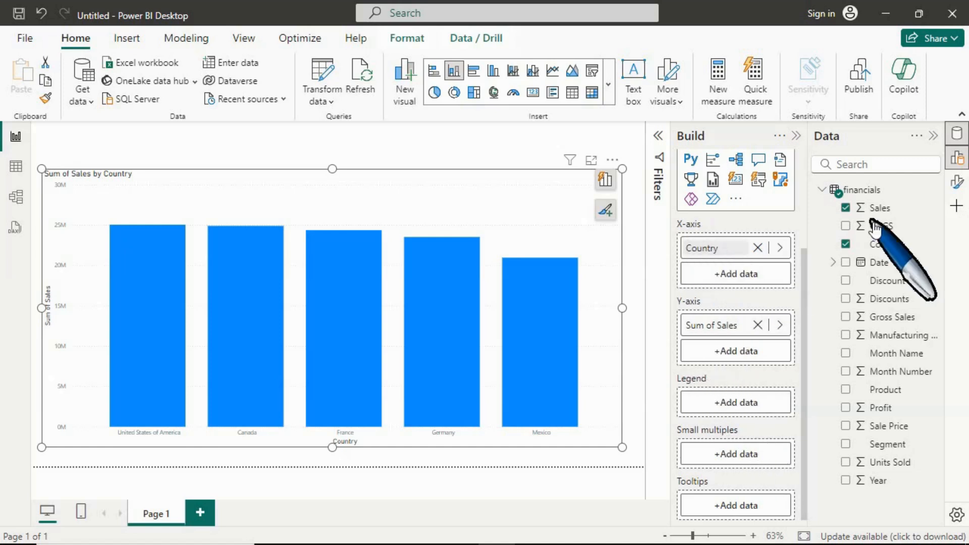
{"action": "left_click", "coordinate": [736, 274]}
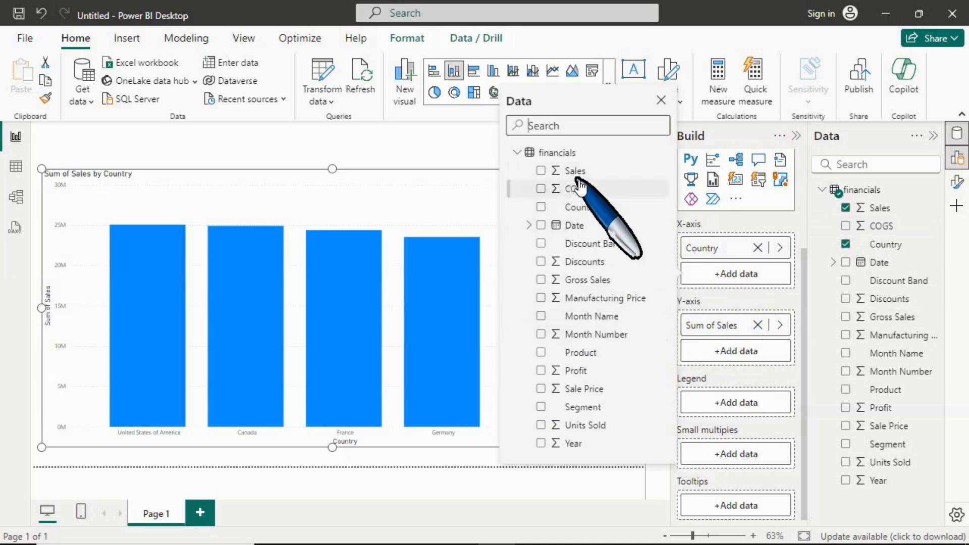
{"action": "left_click", "coordinate": [741, 299]}
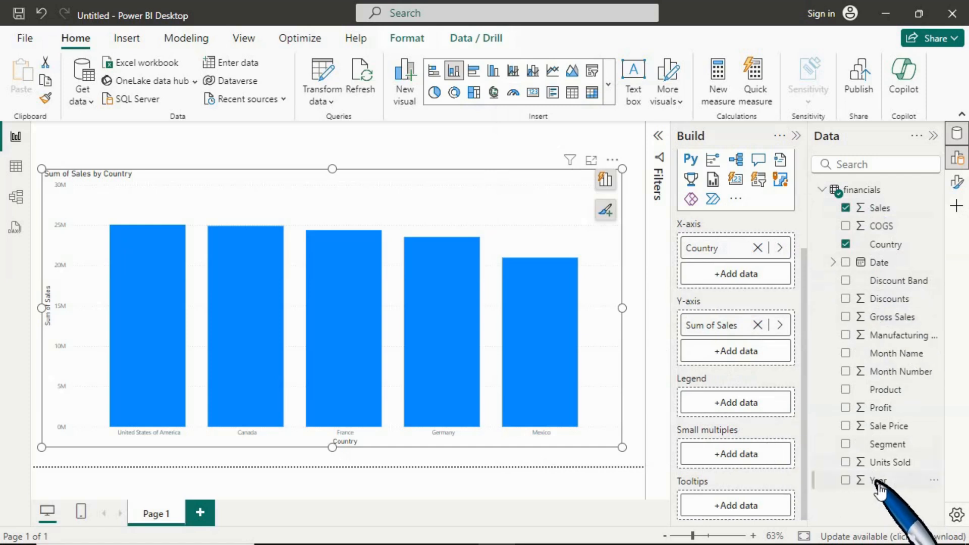
{"action": "left_click_drag", "start_coordinate": [877, 482], "coordinate": [749, 406]}
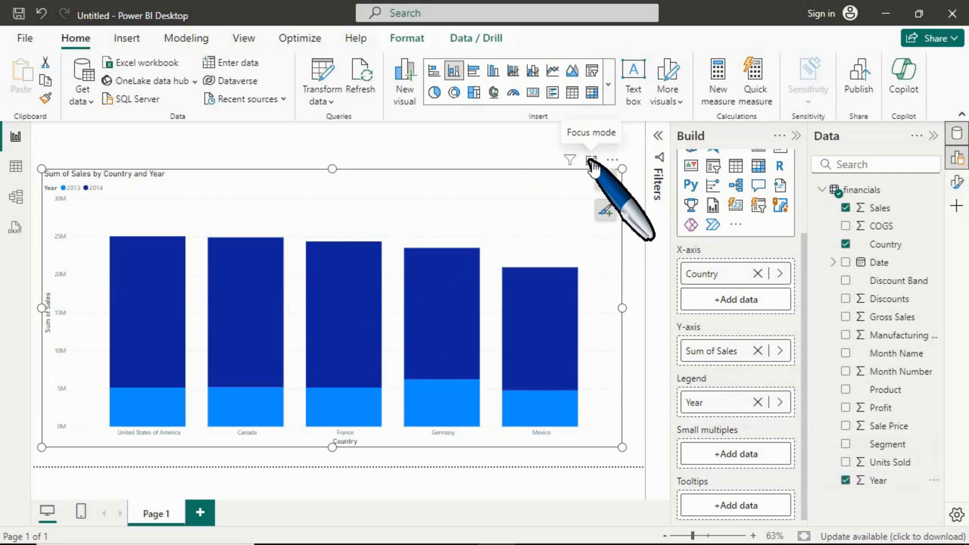
Step: Examine the United States of America column's yearly sales in focus mode and return to the report
{"action": "left_click", "coordinate": [592, 162]}
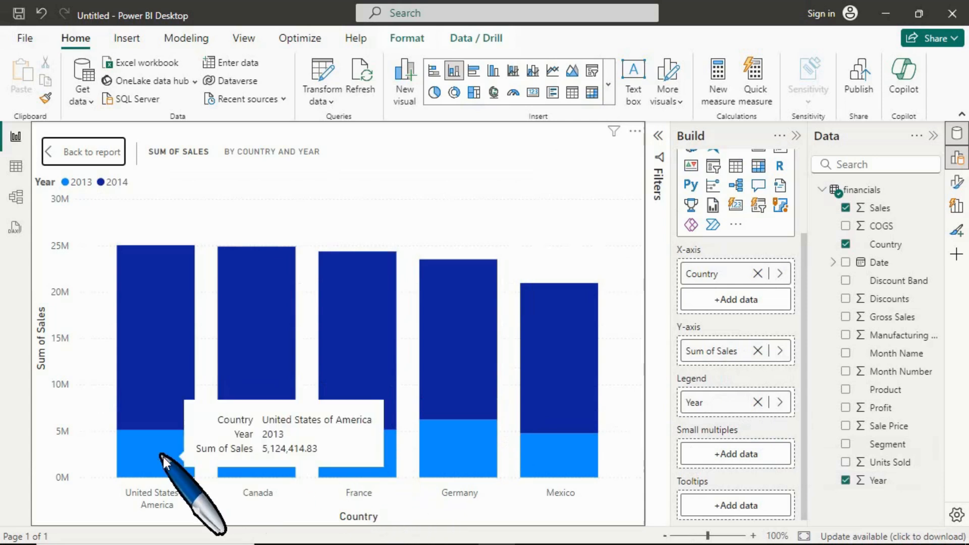
{"action": "mouse_move", "coordinate": [171, 369]}
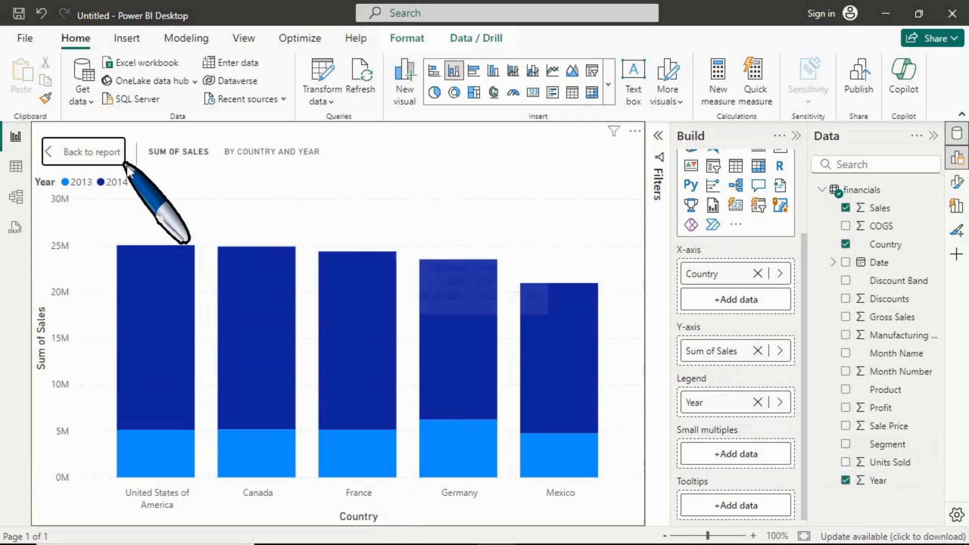
{"action": "left_click", "coordinate": [104, 153]}
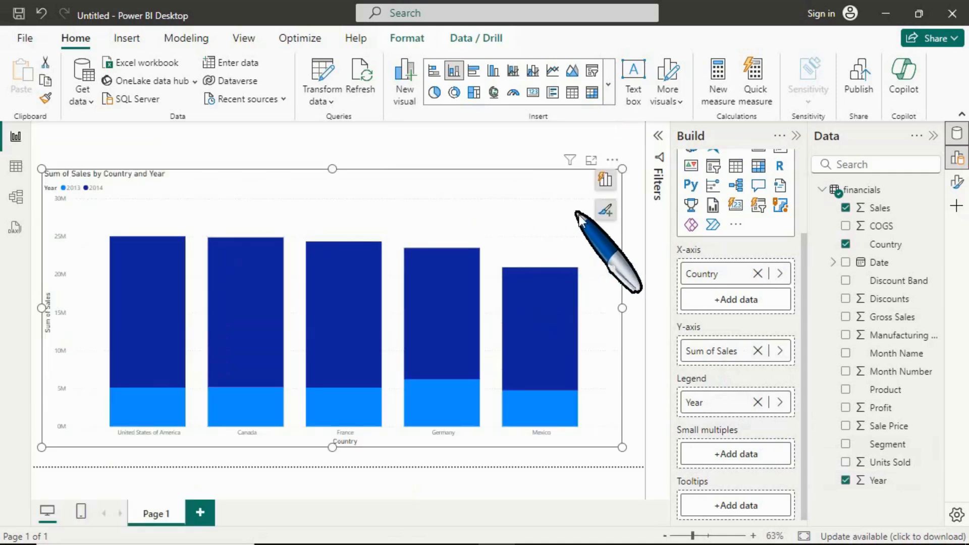
Step: Show only the chart's formatting options beside the page and toggle the chart title off and back on
{"action": "scroll", "coordinate": [732, 252], "scroll_direction": "up", "scroll_amount": 3}
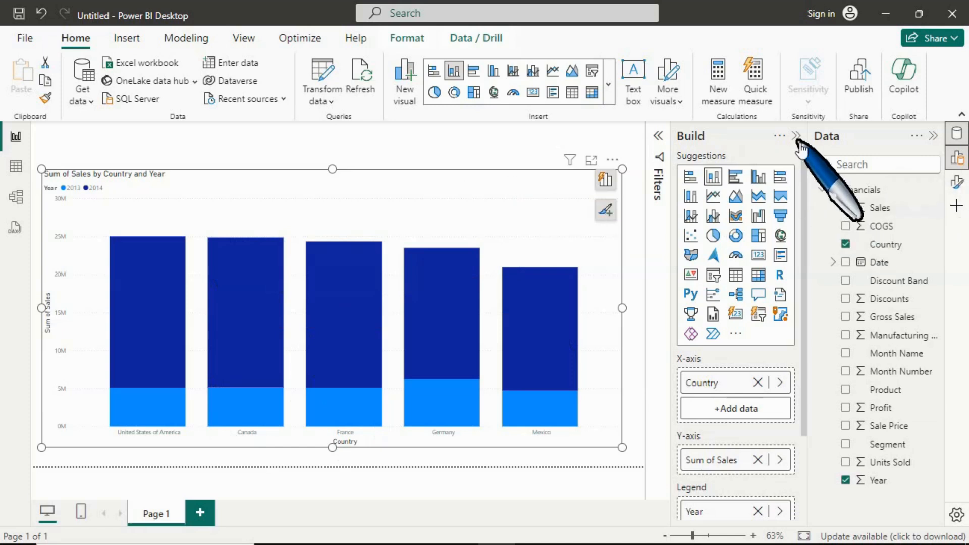
{"action": "double_click", "coordinate": [549, 192]}
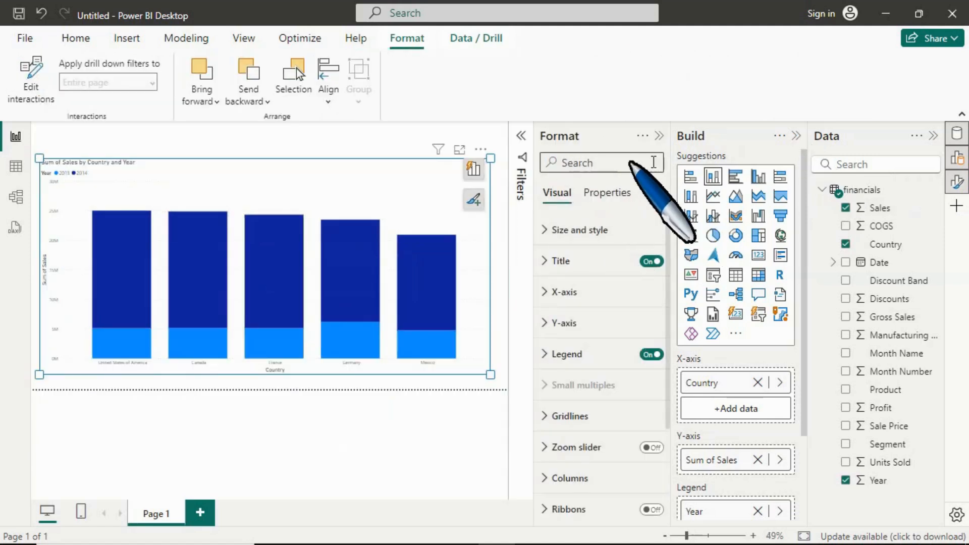
{"action": "left_click", "coordinate": [957, 160]}
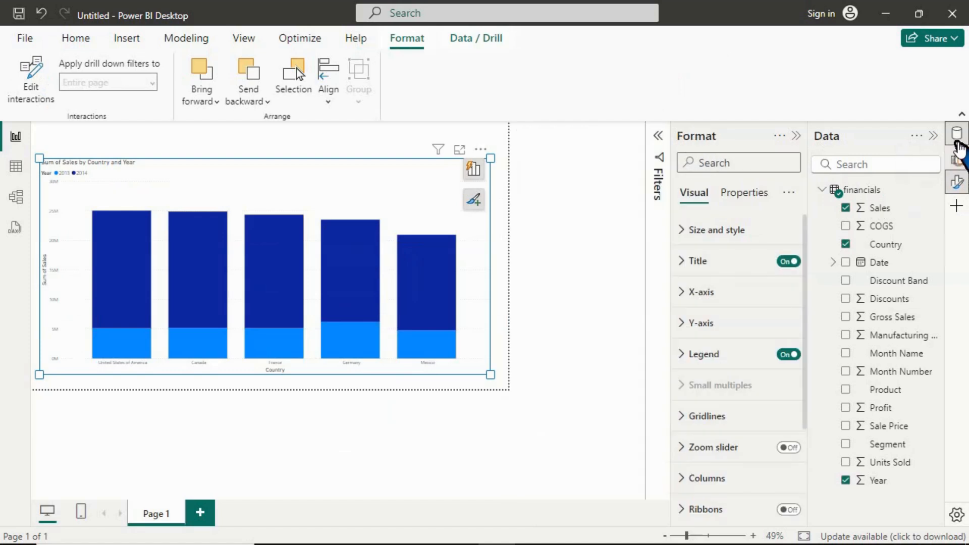
{"action": "left_click", "coordinate": [956, 134]}
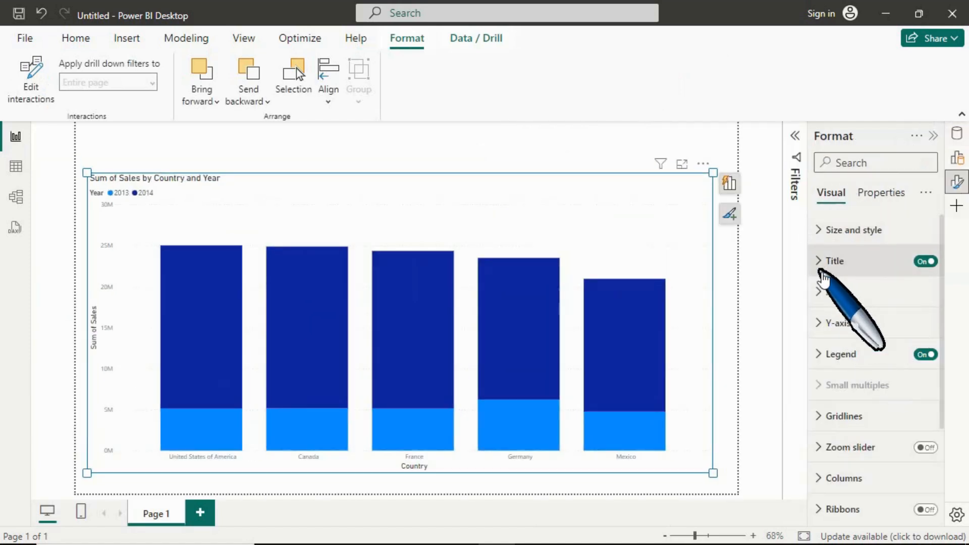
{"action": "left_click", "coordinate": [922, 262]}
{"action": "left_click", "coordinate": [922, 262]}
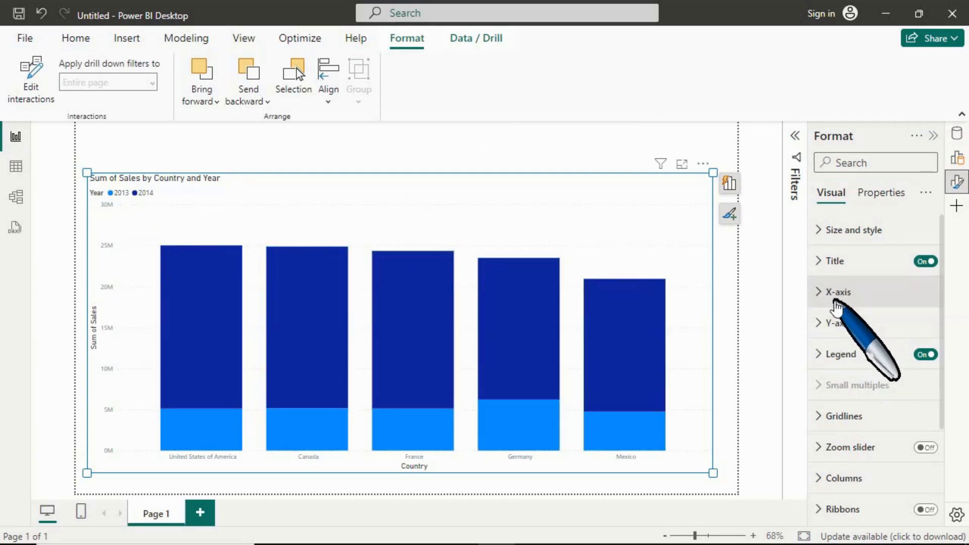
Step: Format the X-axis values as bold, size 15 and dark blue
{"action": "left_click", "coordinate": [824, 292]}
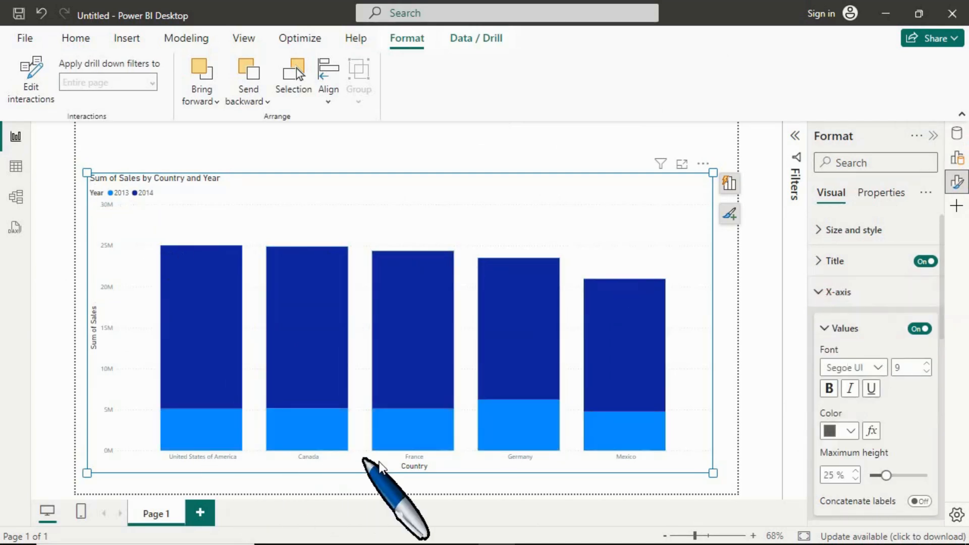
{"action": "left_click", "coordinate": [828, 388]}
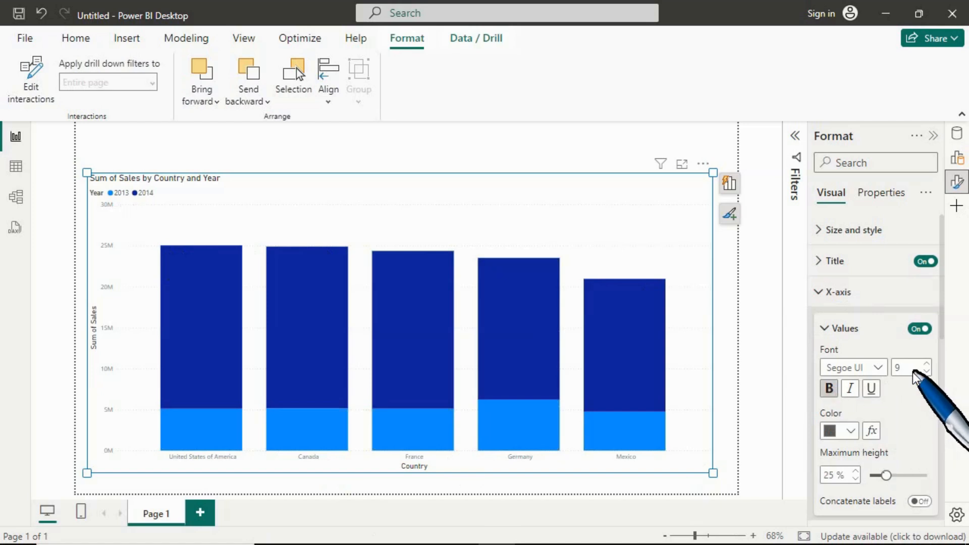
{"action": "double_click", "coordinate": [903, 368]}
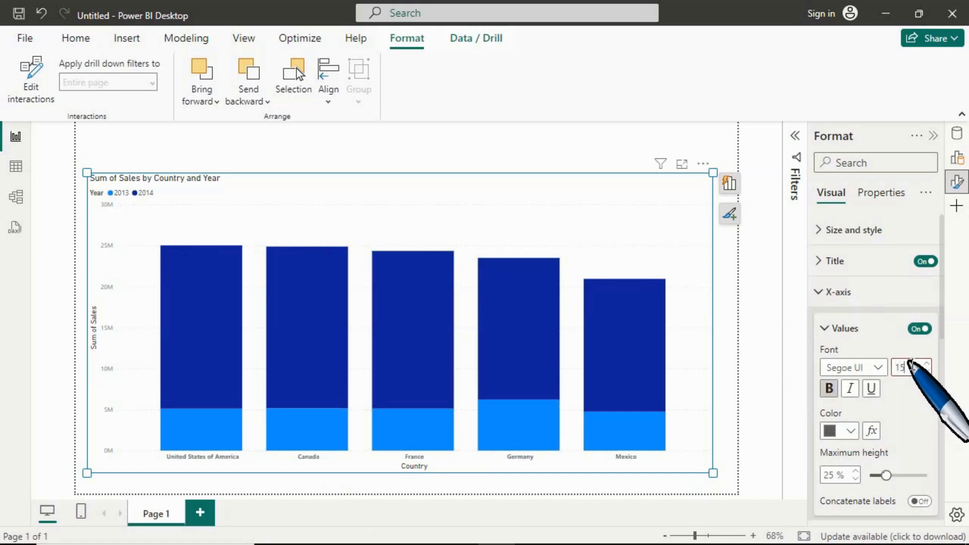
{"action": "left_click", "coordinate": [850, 431]}
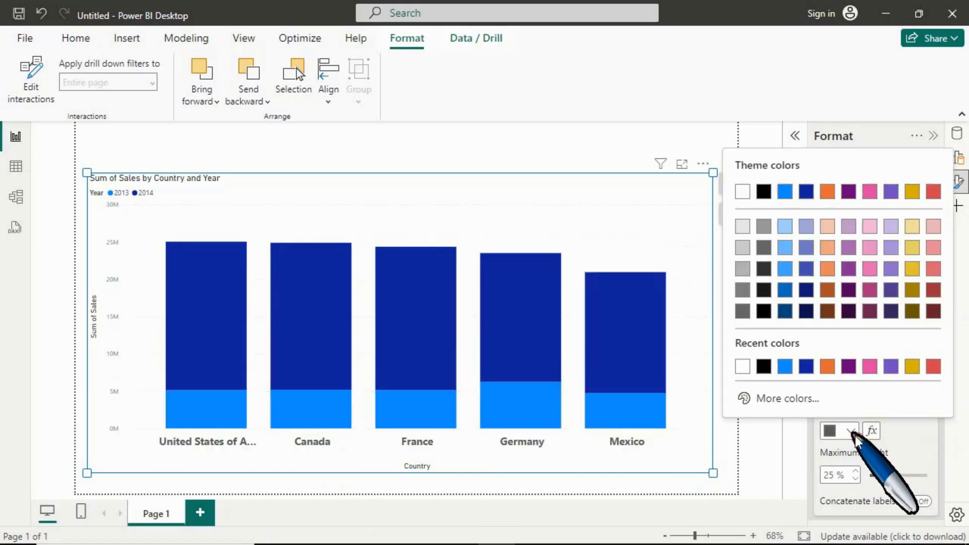
{"action": "left_click", "coordinate": [806, 366]}
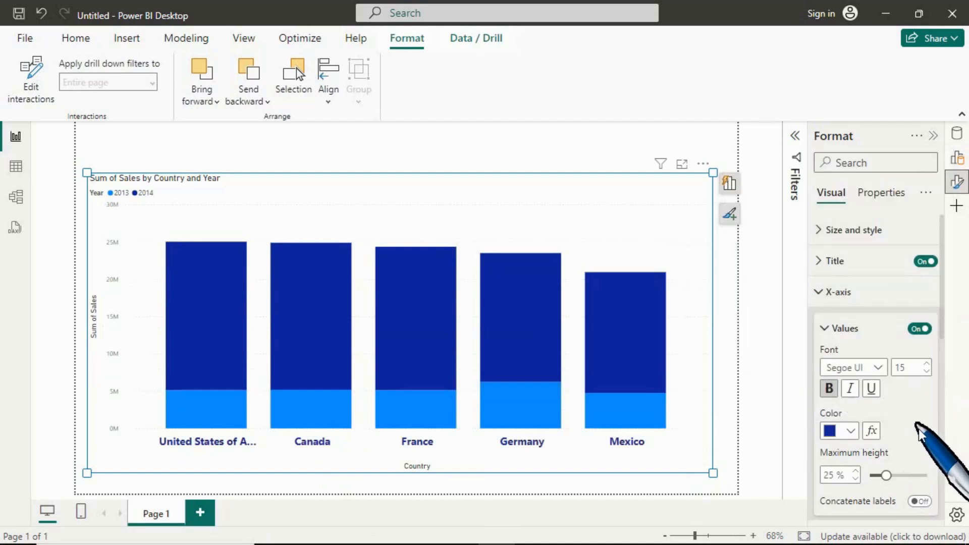
{"action": "scroll", "coordinate": [918, 429], "scroll_direction": "down", "scroll_amount": 3}
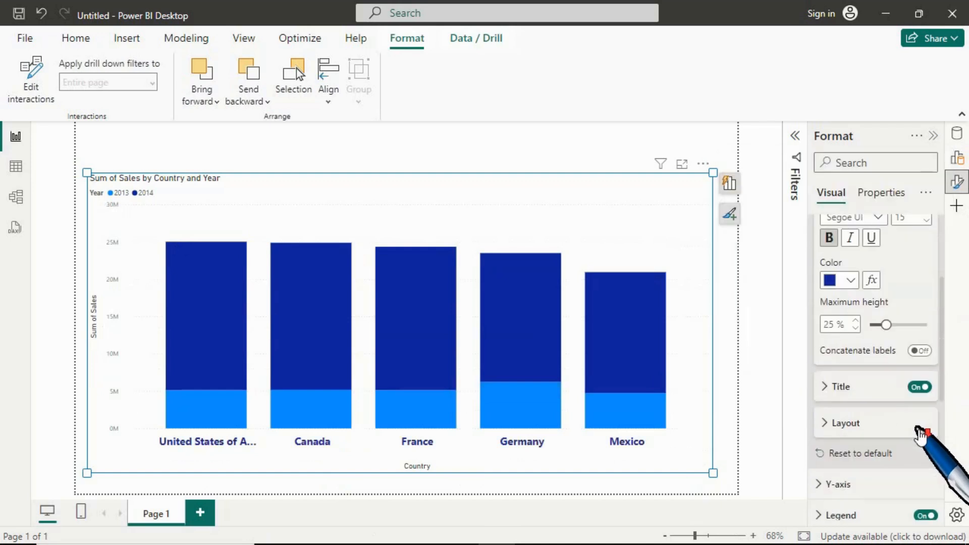
Step: Turn off the chart's X-axis title and open the Y-axis formatting settings
{"action": "left_click", "coordinate": [918, 387]}
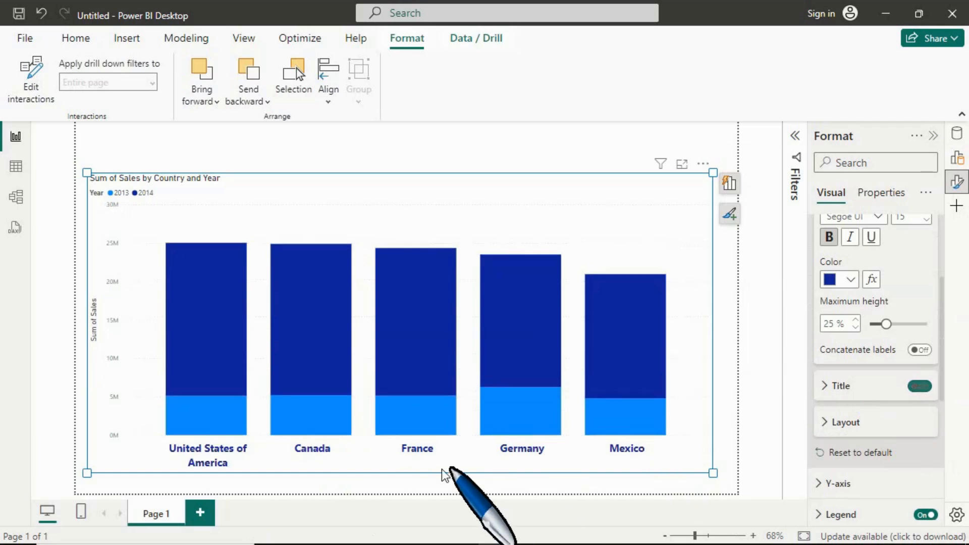
{"action": "scroll", "coordinate": [887, 391], "scroll_direction": "down", "scroll_amount": 3}
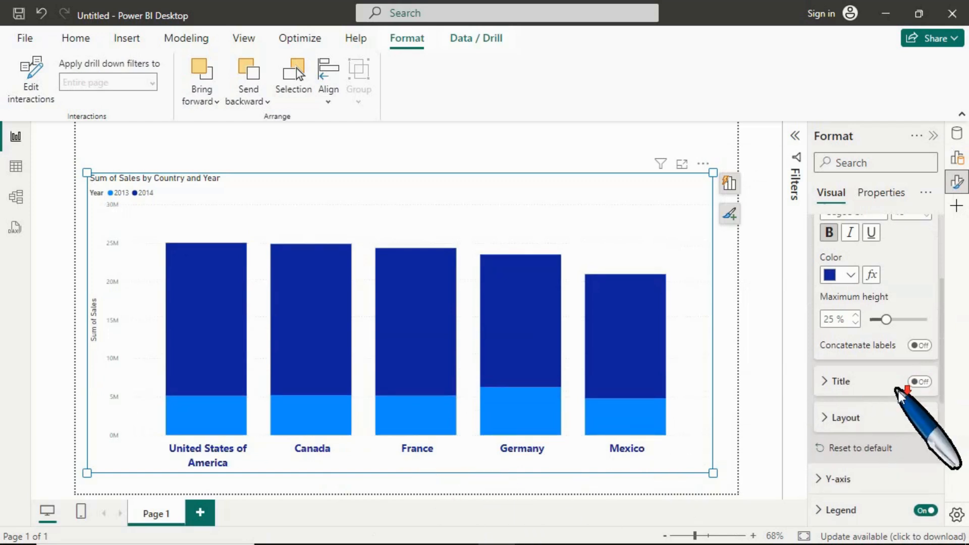
{"action": "scroll", "coordinate": [878, 392], "scroll_direction": "down", "scroll_amount": 3}
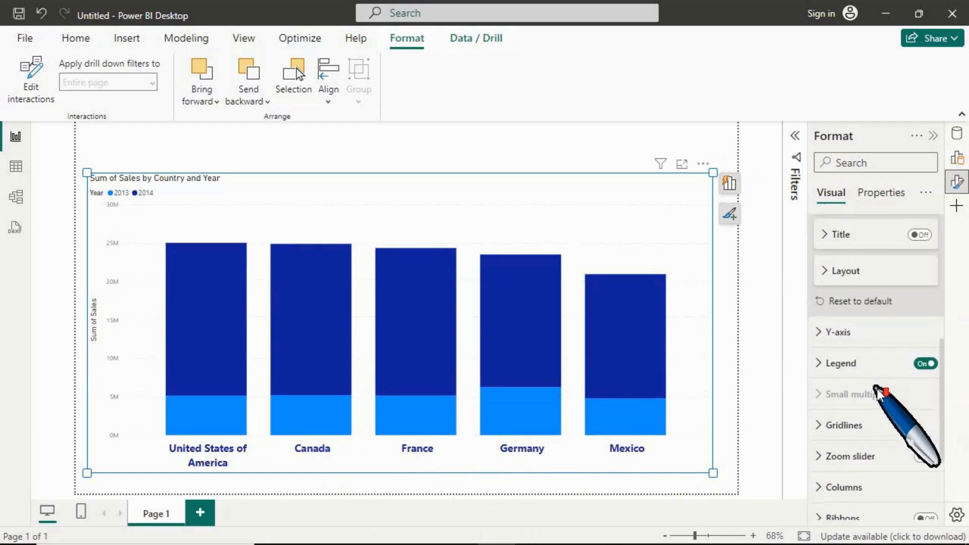
{"action": "left_click", "coordinate": [836, 335]}
{"action": "scroll", "coordinate": [903, 373], "scroll_direction": "down", "scroll_amount": 5}
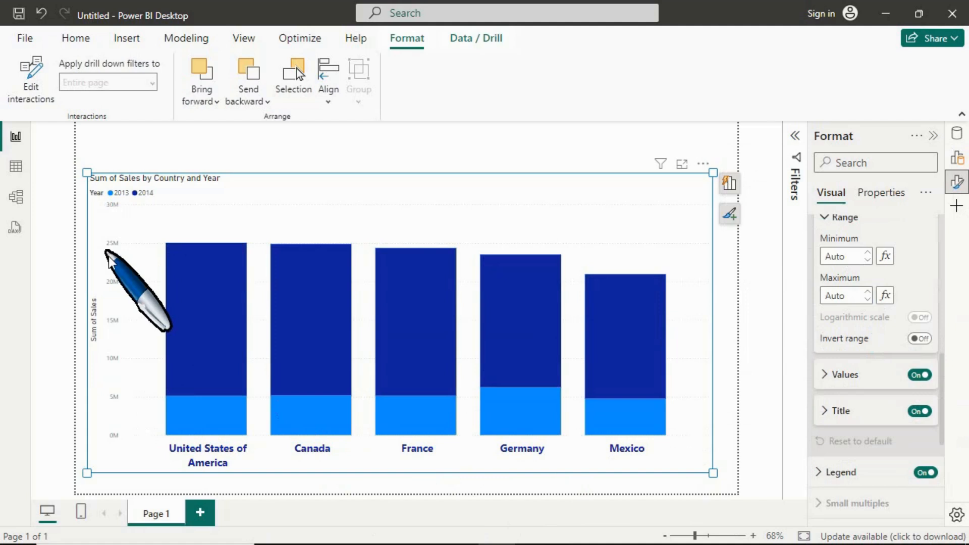
{"action": "left_click", "coordinate": [114, 282]}
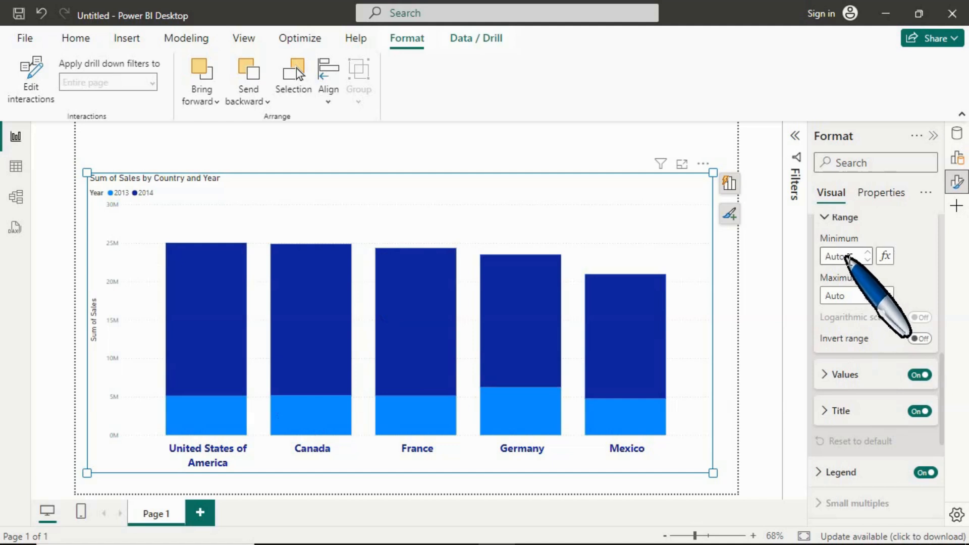
{"action": "left_click", "coordinate": [916, 282]}
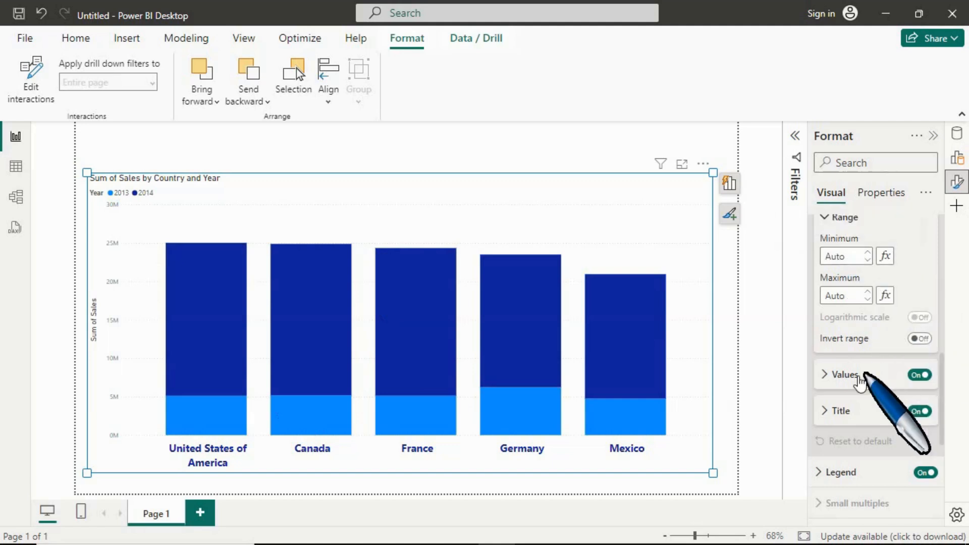
Step: Format the Y-axis values as bold, size 15 and dark blue
{"action": "left_click", "coordinate": [841, 374]}
{"action": "left_click", "coordinate": [828, 434]}
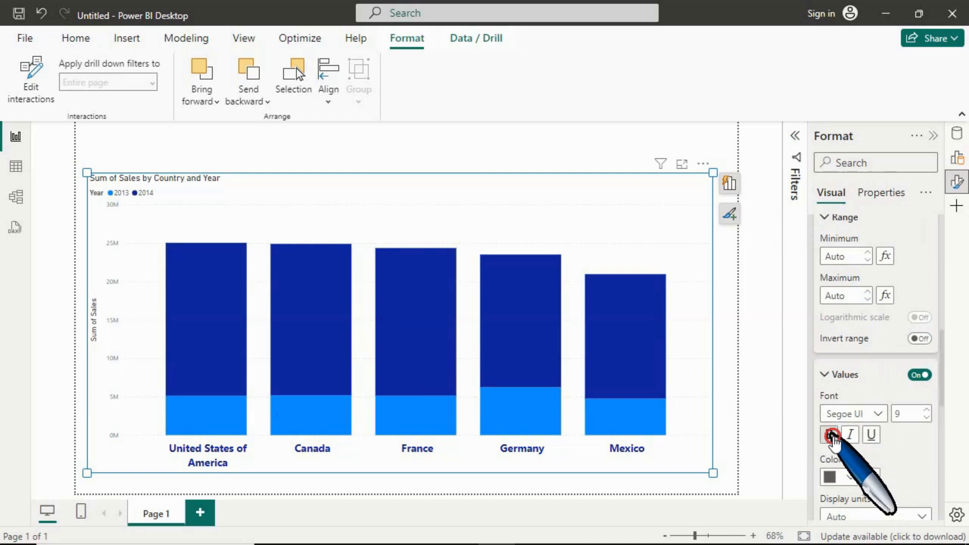
{"action": "left_click", "coordinate": [912, 413]}
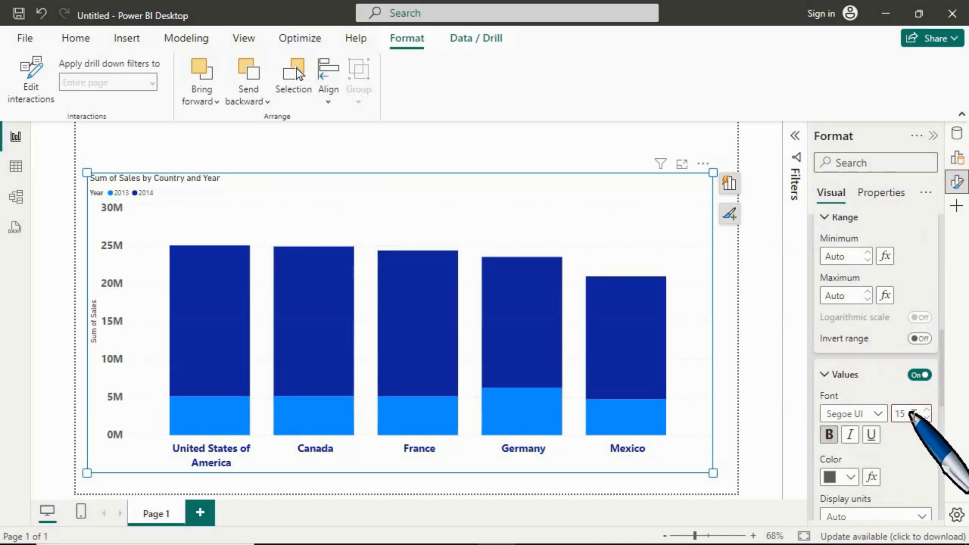
{"action": "left_click", "coordinate": [914, 446]}
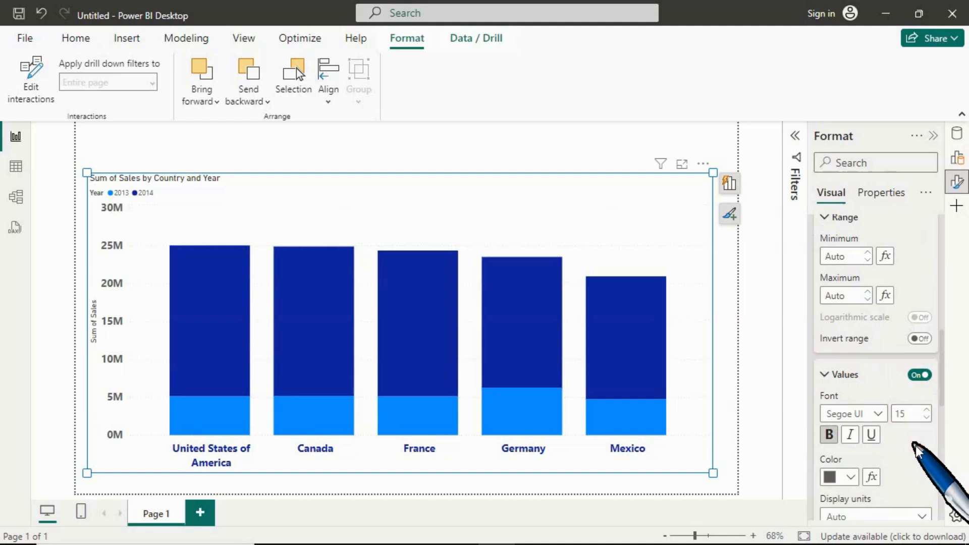
{"action": "scroll", "coordinate": [918, 447], "scroll_direction": "down", "scroll_amount": 2}
{"action": "left_click", "coordinate": [851, 401]}
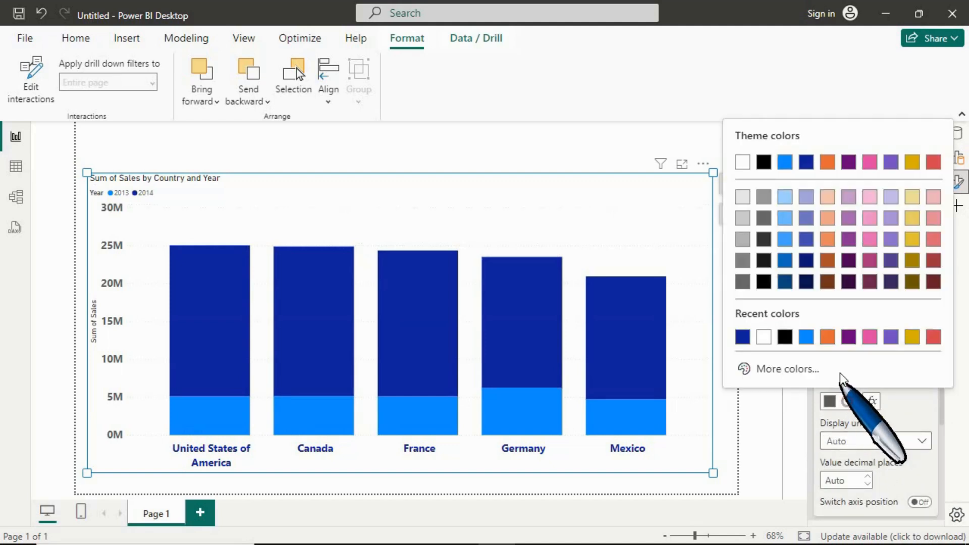
{"action": "left_click", "coordinate": [746, 339]}
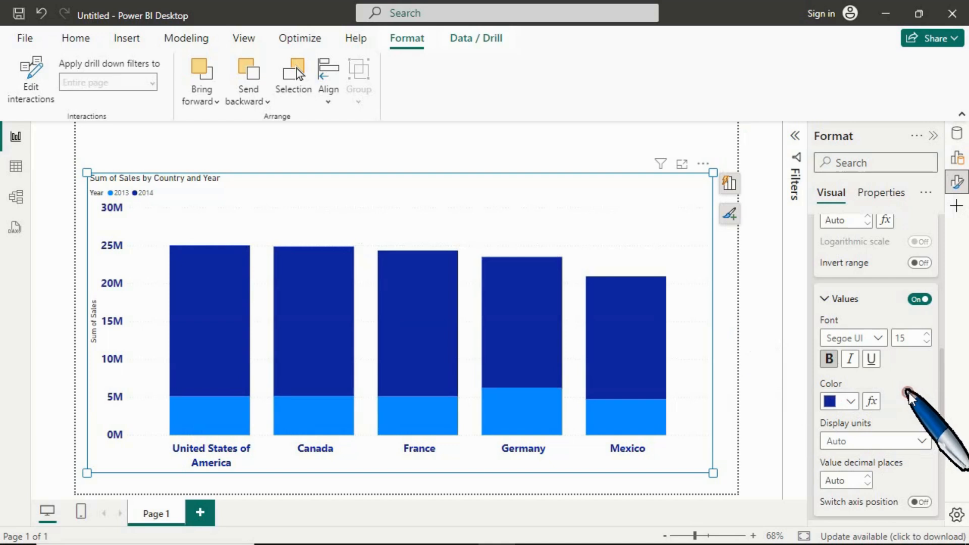
{"action": "left_click", "coordinate": [344, 344]}
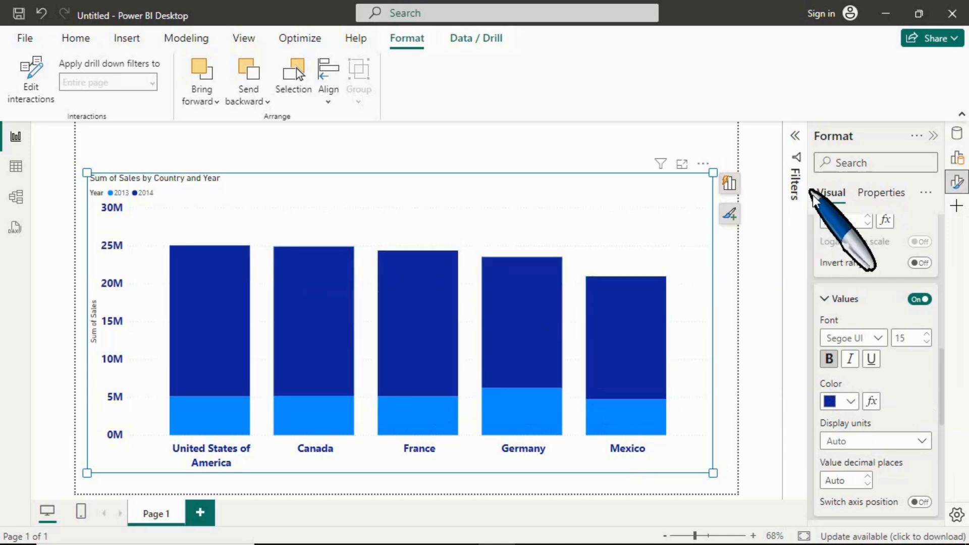
Step: Turn on data labels for the column segments
{"action": "scroll", "coordinate": [852, 398], "scroll_direction": "down", "scroll_amount": 3}
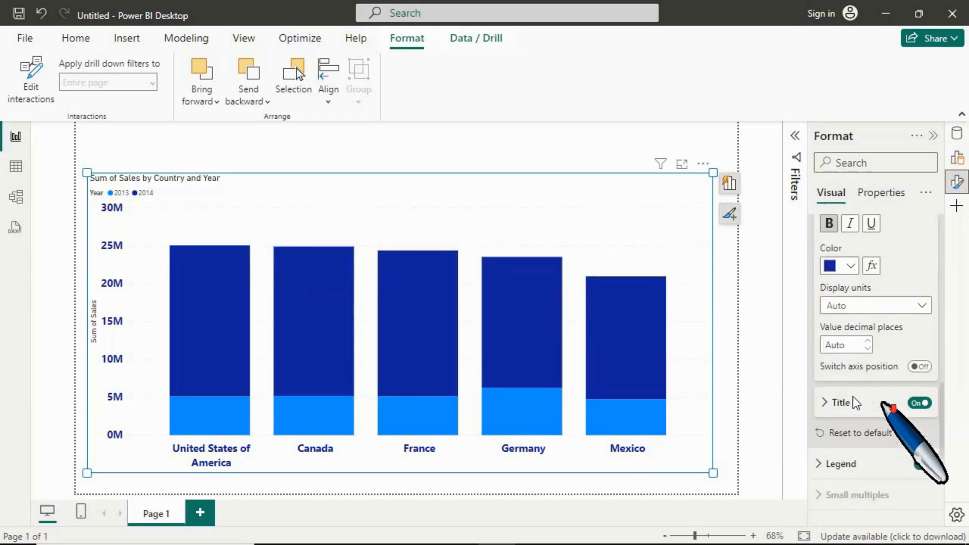
{"action": "scroll", "coordinate": [858, 391], "scroll_direction": "down", "scroll_amount": 3}
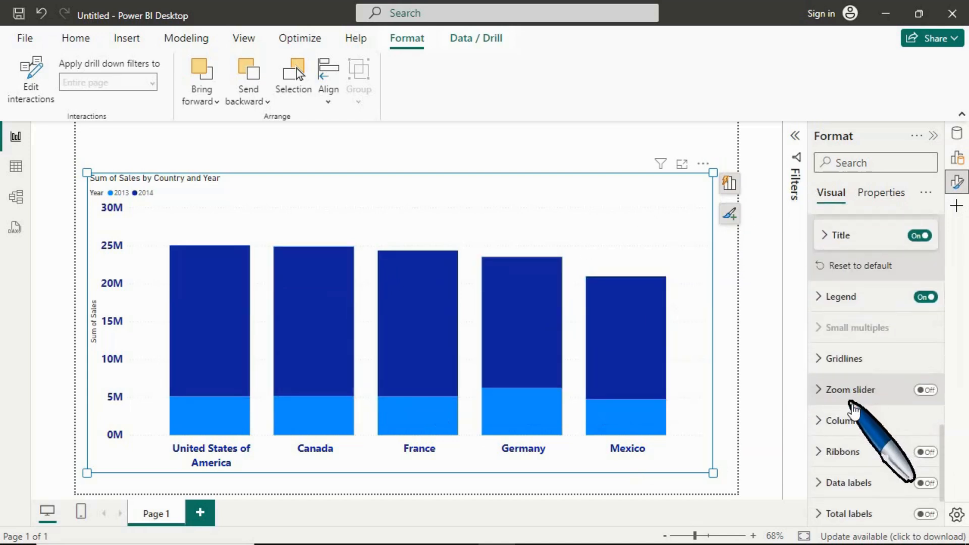
{"action": "scroll", "coordinate": [871, 428], "scroll_direction": "down", "scroll_amount": 2}
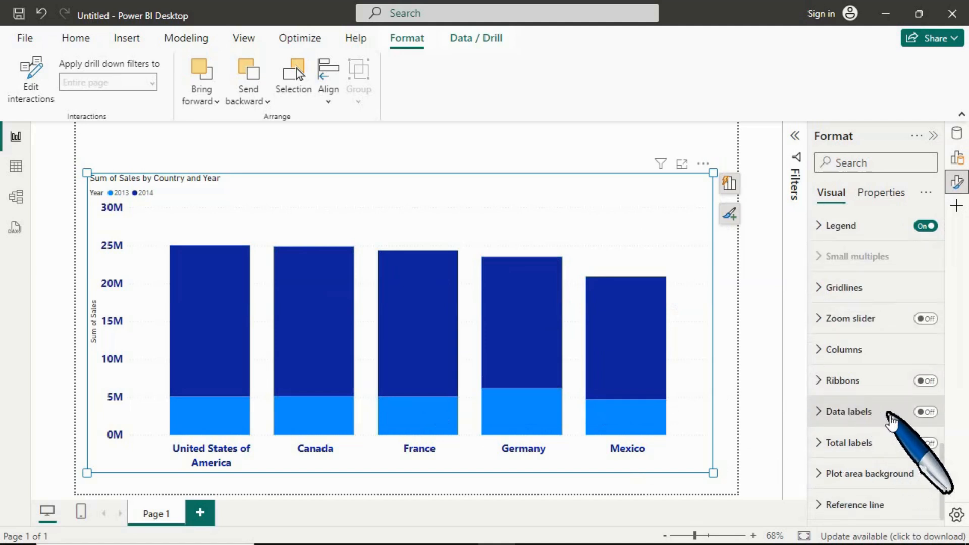
{"action": "left_click", "coordinate": [928, 413]}
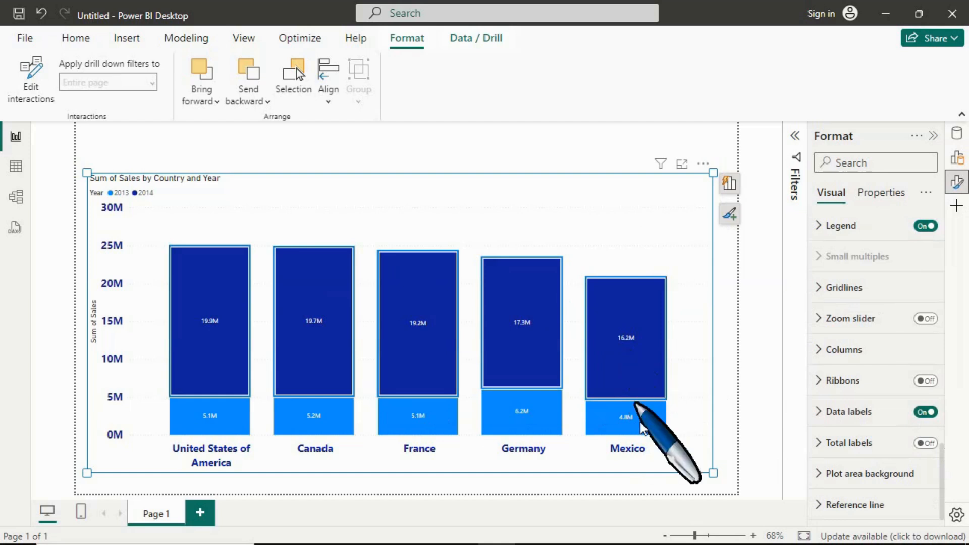
Step: Make the data label values bold and increase their font size for all series
{"action": "left_click", "coordinate": [853, 412]}
{"action": "scroll", "coordinate": [890, 419], "scroll_direction": "down", "scroll_amount": 5}
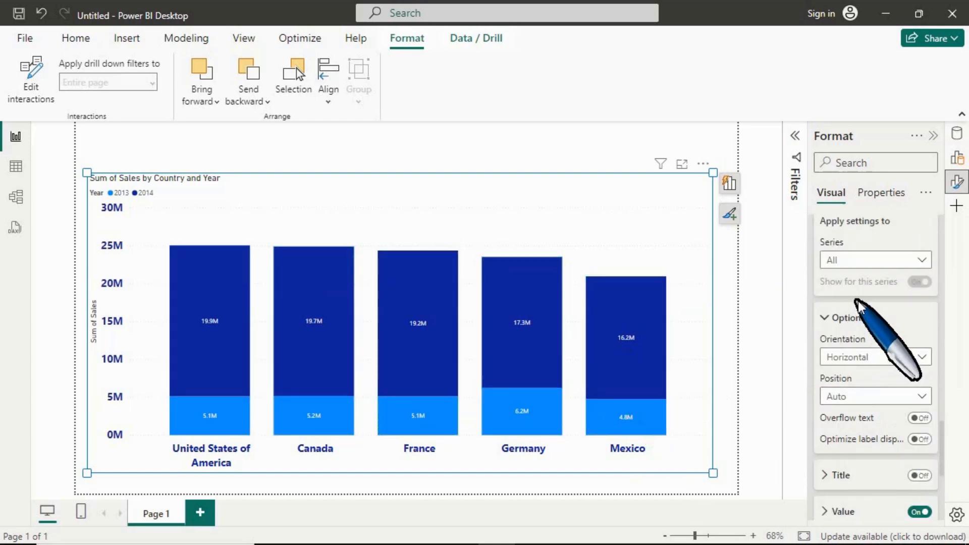
{"action": "scroll", "coordinate": [882, 343], "scroll_direction": "up", "scroll_amount": 2}
{"action": "scroll", "coordinate": [885, 345], "scroll_direction": "down", "scroll_amount": 5}
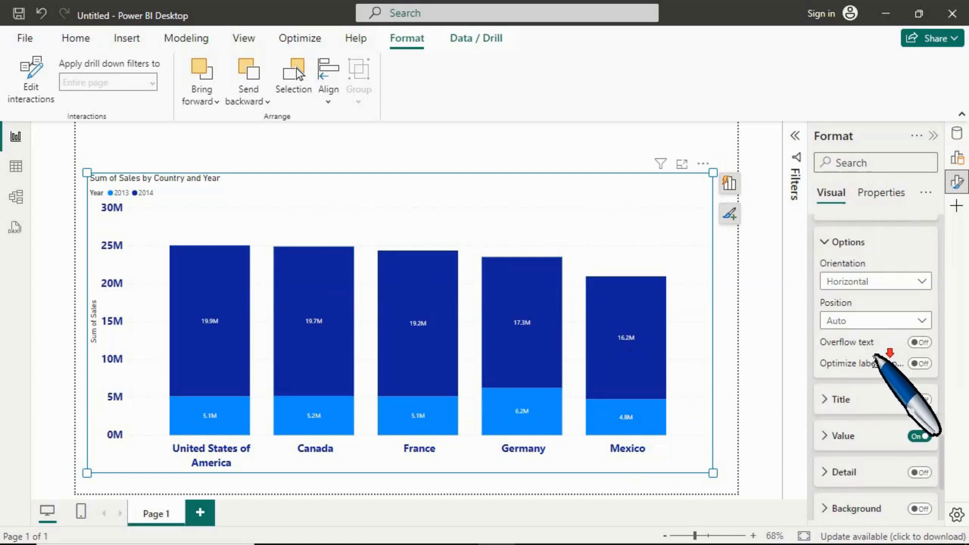
{"action": "scroll", "coordinate": [864, 385], "scroll_direction": "down", "scroll_amount": 1}
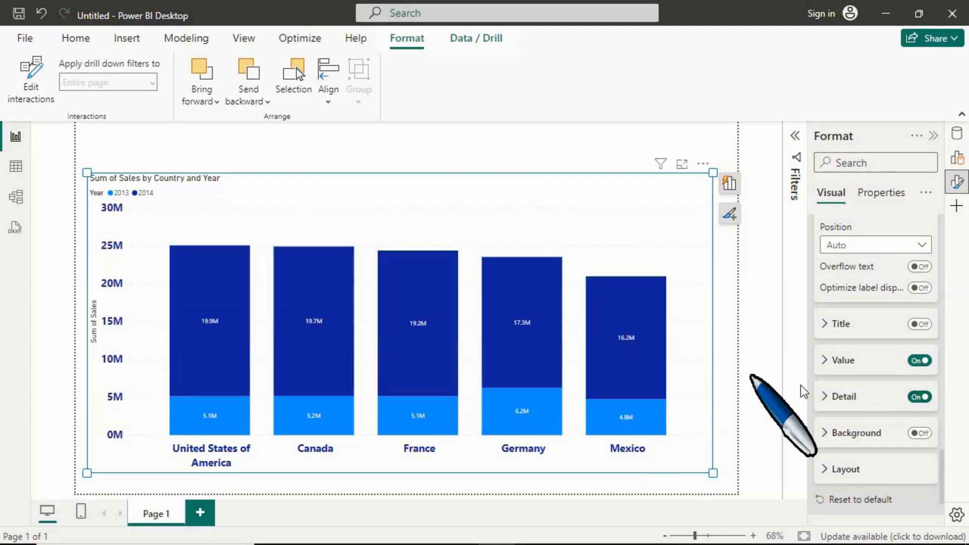
{"action": "left_click", "coordinate": [840, 360]}
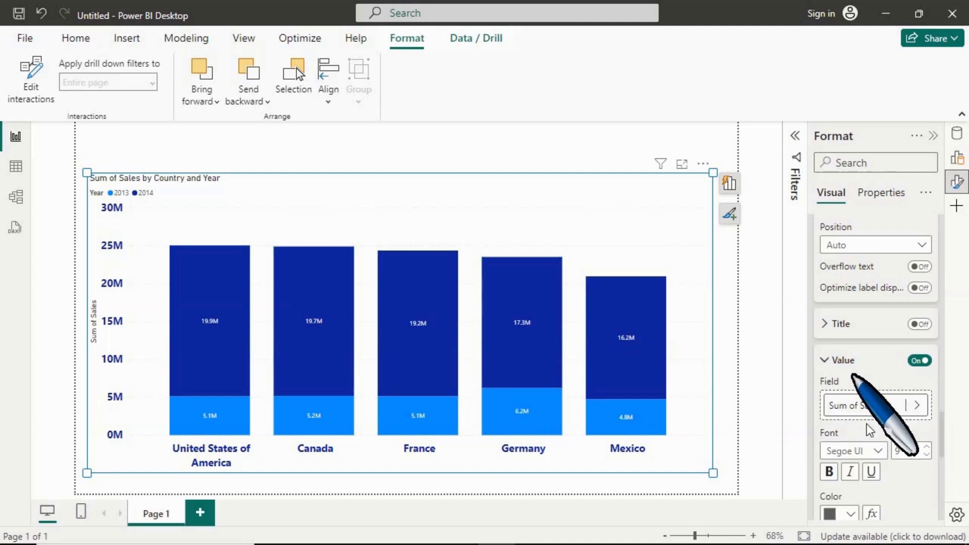
{"action": "left_click", "coordinate": [830, 472]}
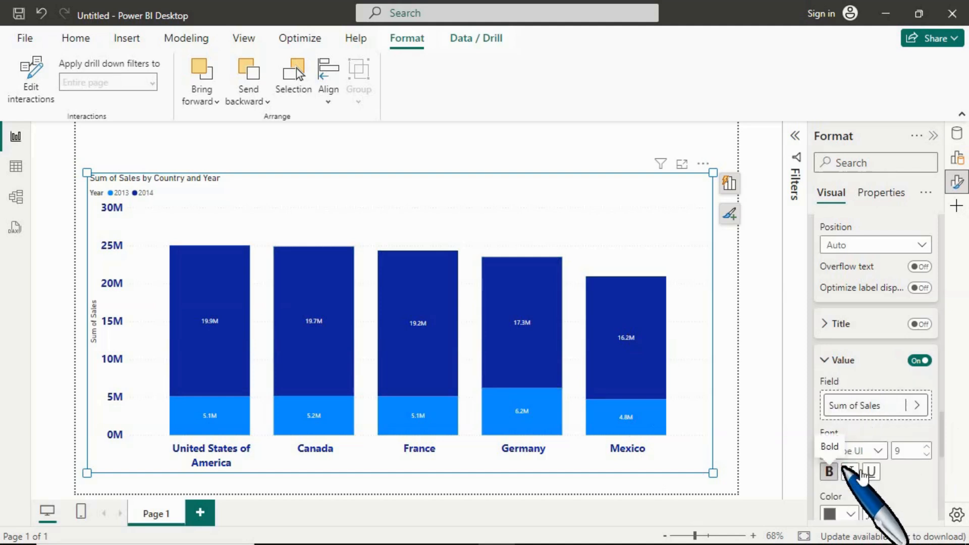
{"action": "double_click", "coordinate": [908, 450]}
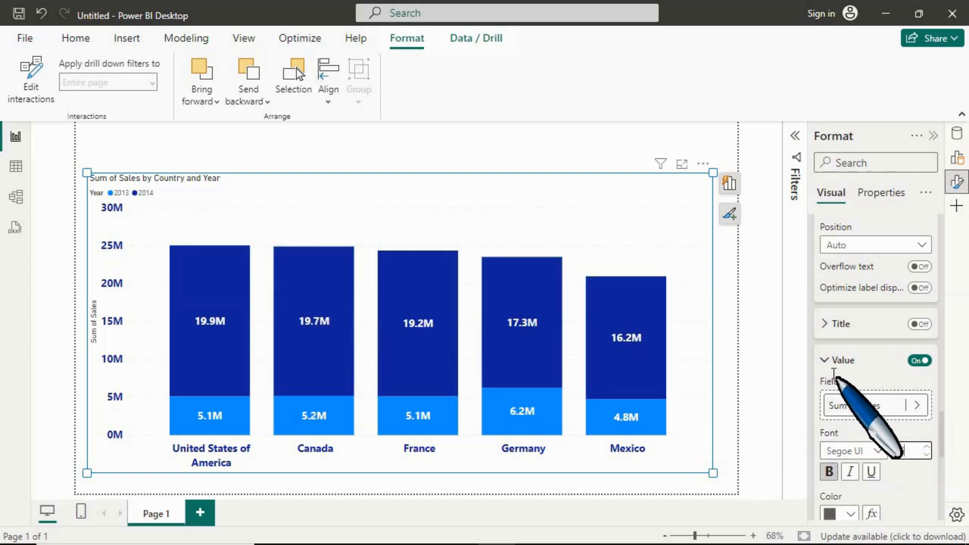
{"action": "left_click", "coordinate": [824, 361]}
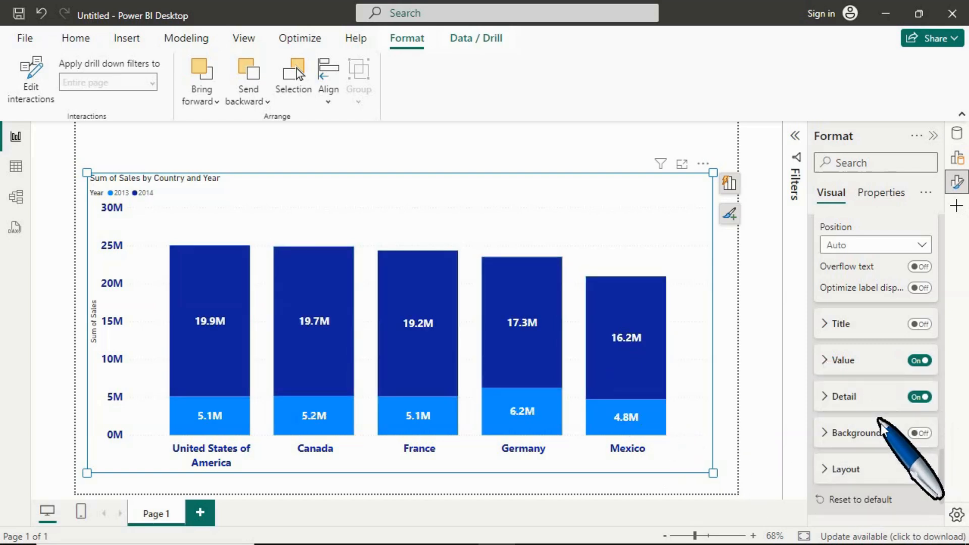
Step: Turn off the data label detail and try the label background before leaving it off
{"action": "left_click", "coordinate": [919, 397]}
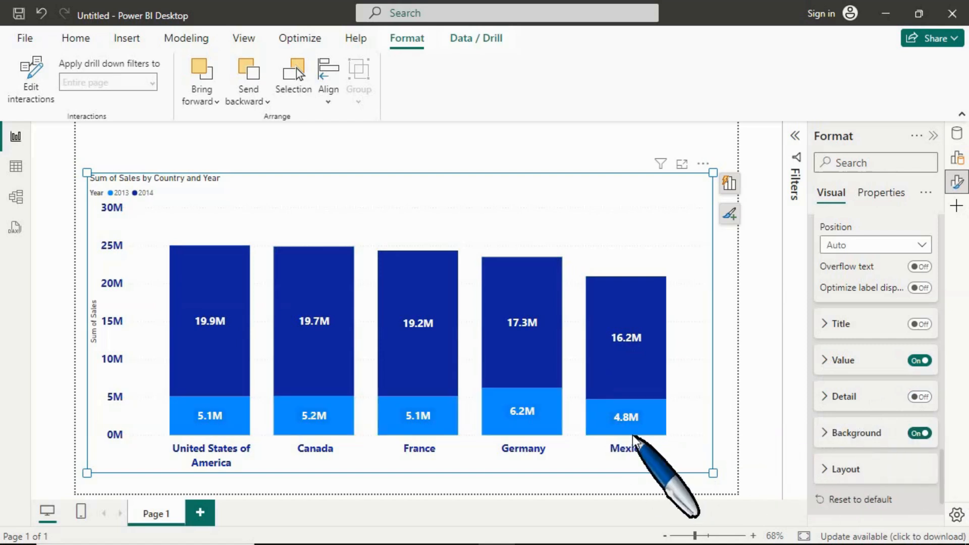
{"action": "left_click", "coordinate": [917, 434]}
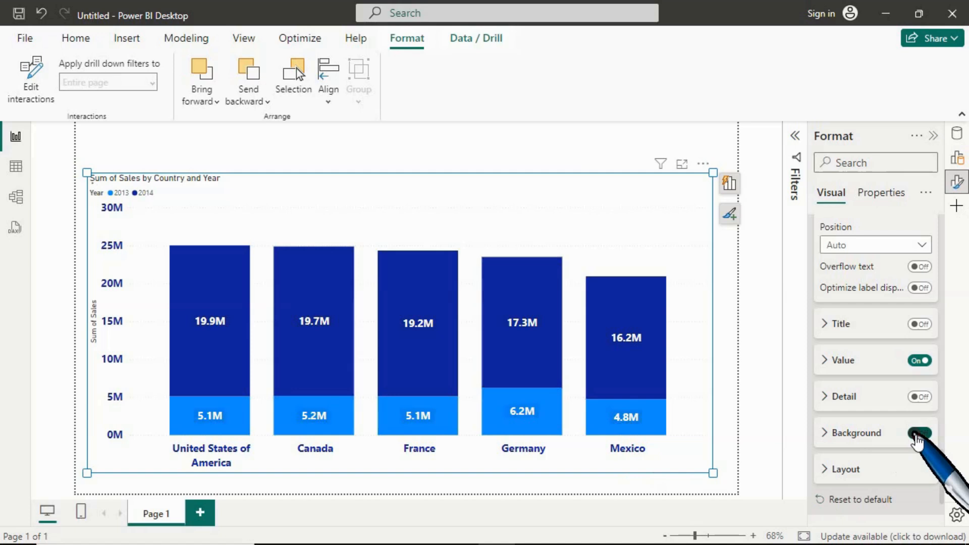
{"action": "left_click", "coordinate": [915, 434]}
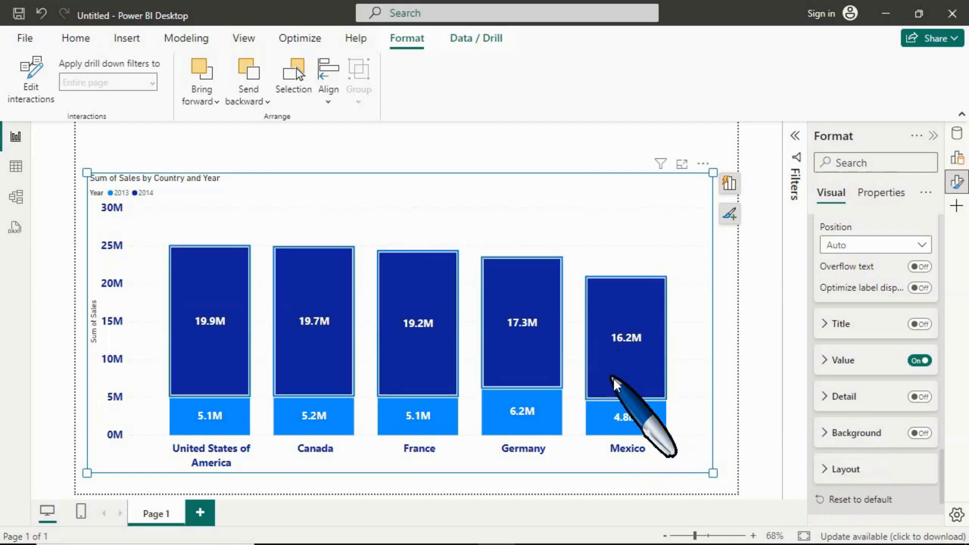
Step: Turn the total labels above the columns on and back off
{"action": "scroll", "coordinate": [903, 433], "scroll_direction": "down", "scroll_amount": 3}
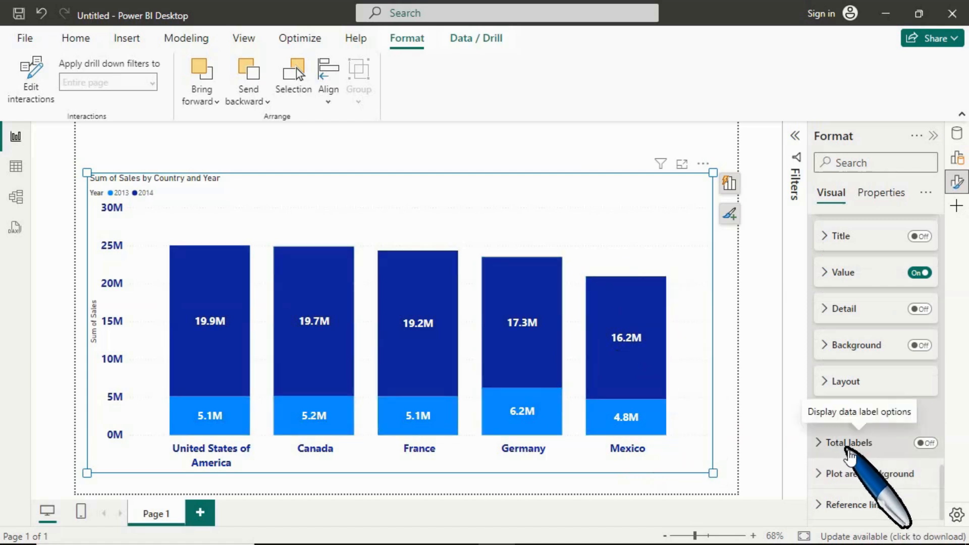
{"action": "left_click", "coordinate": [927, 443]}
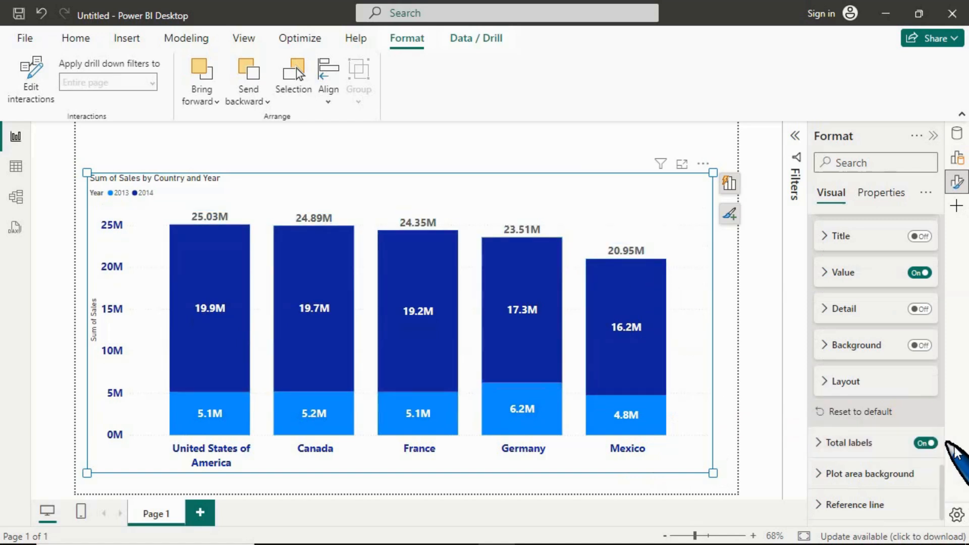
{"action": "left_click", "coordinate": [927, 443]}
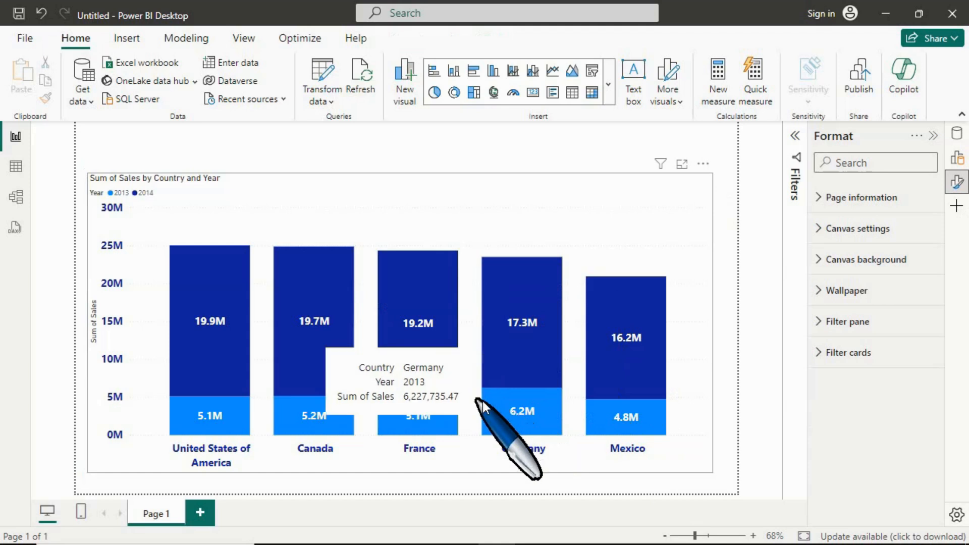
Step: View the chart's general properties, including its tooltips setting, and deselect the chart
{"action": "left_click", "coordinate": [676, 182]}
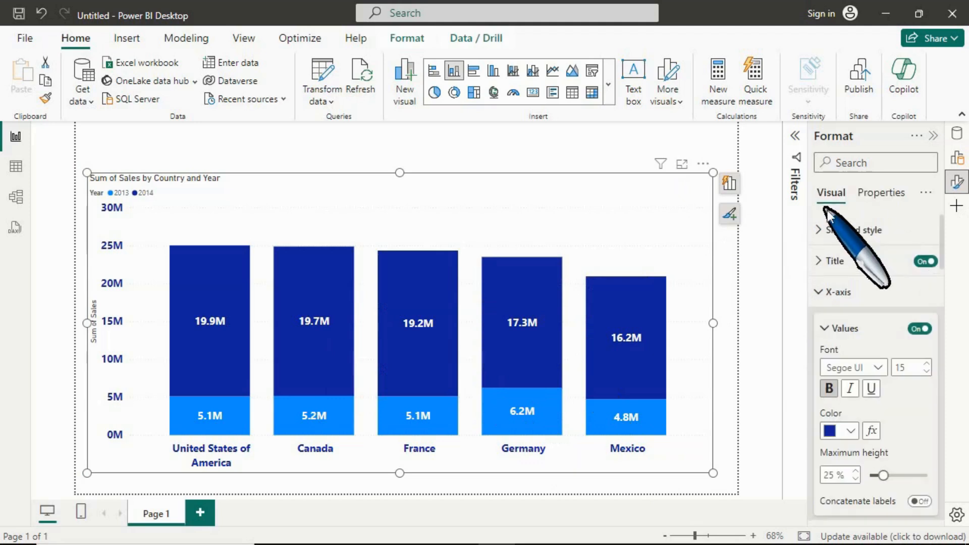
{"action": "left_click", "coordinate": [879, 193]}
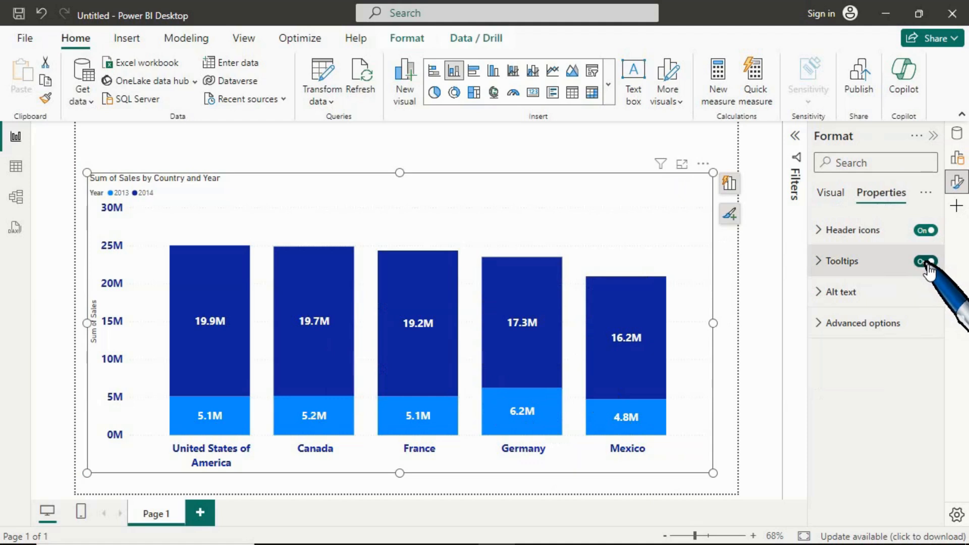
{"action": "left_click", "coordinate": [591, 154]}
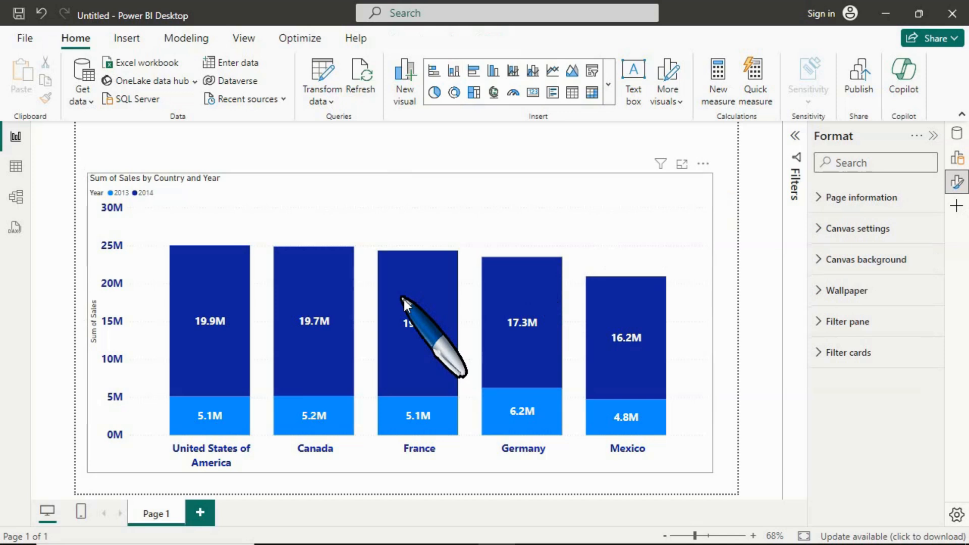